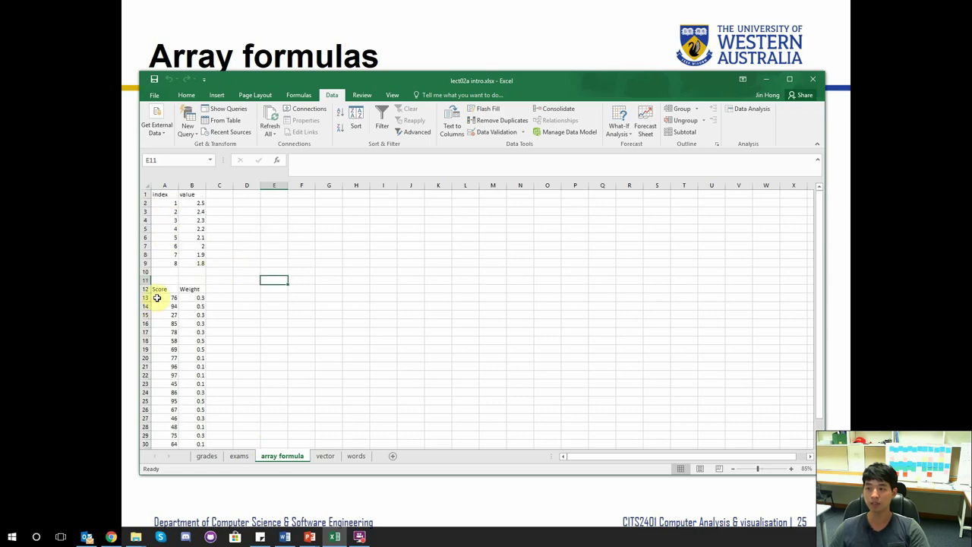
Step: Review the Score and Weight data in A13:A33 and B13:B33 on the array formula sheet
scroll(158, 299, "down", 1)
left_click(161, 271)
scroll(162, 271, "down", 1)
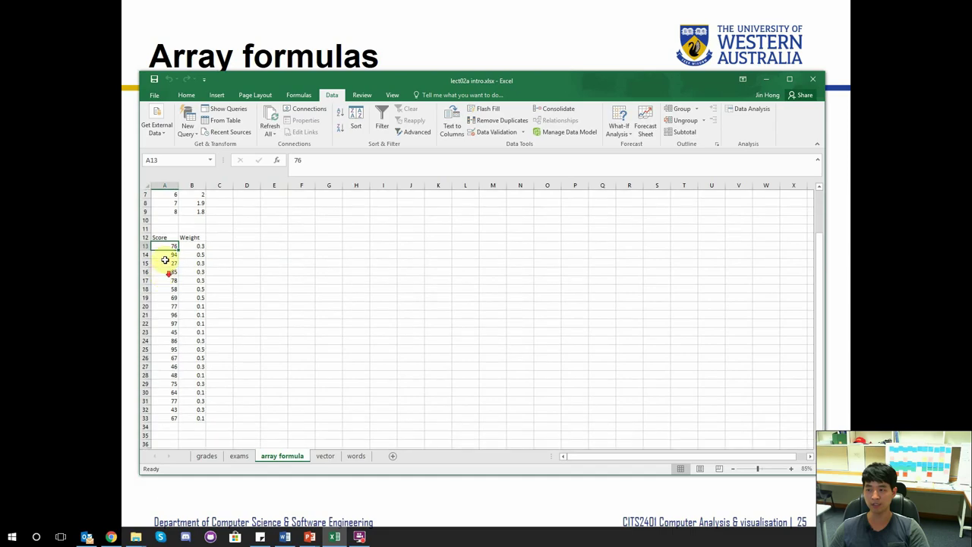
left_click_drag(401, 70, 402, 24)
scroll(246, 271, "up", 3)
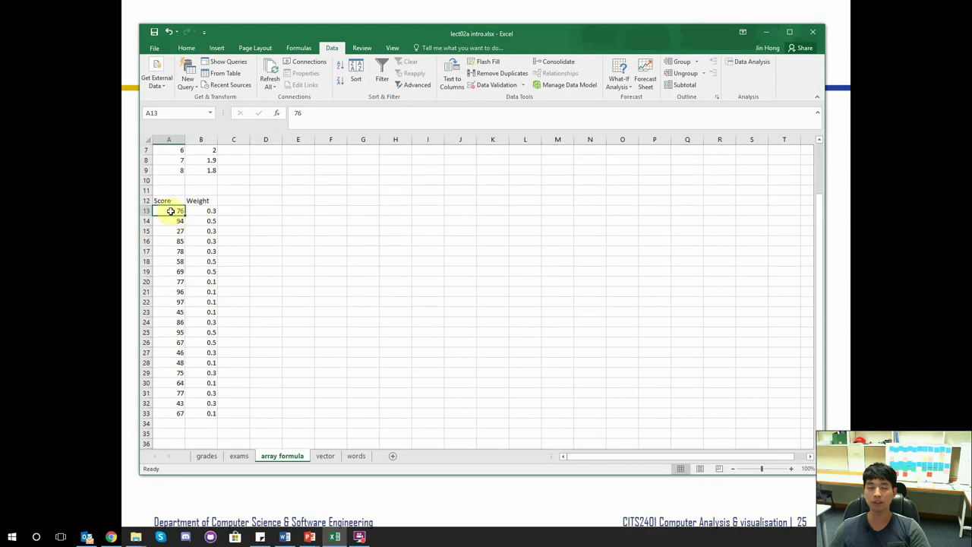
left_click_drag(171, 210, 179, 413)
left_click_drag(201, 210, 206, 413)
Step: Multiply each score by its weight with =A13*B13 in C13, filled down to C33
left_click(236, 203)
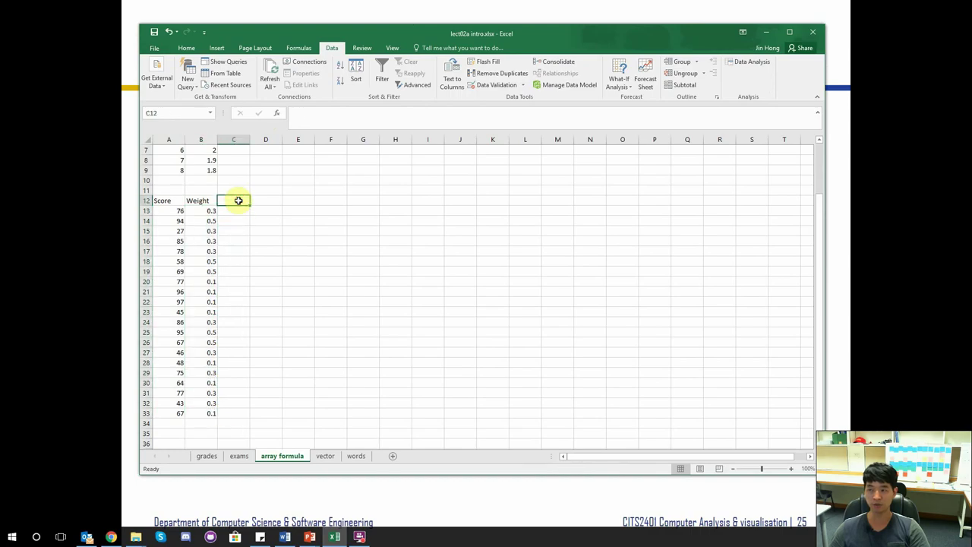
left_click(241, 208)
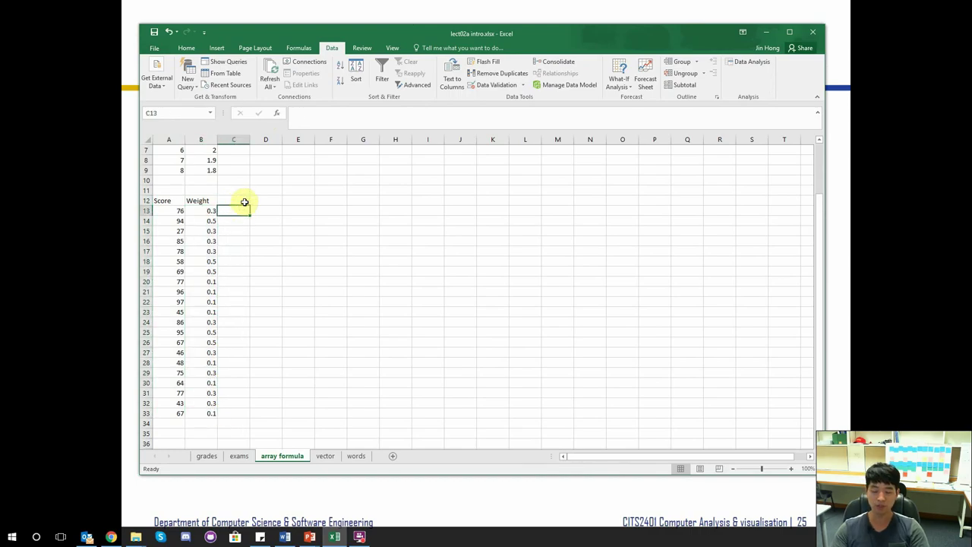
type("=")
left_click(177, 211)
type("*")
left_click(201, 210)
key("Return")
left_click(243, 211)
left_click_drag(249, 216, 244, 414)
Step: Clear the filled products from C13:C33, including after restoring them once
key("Delete")
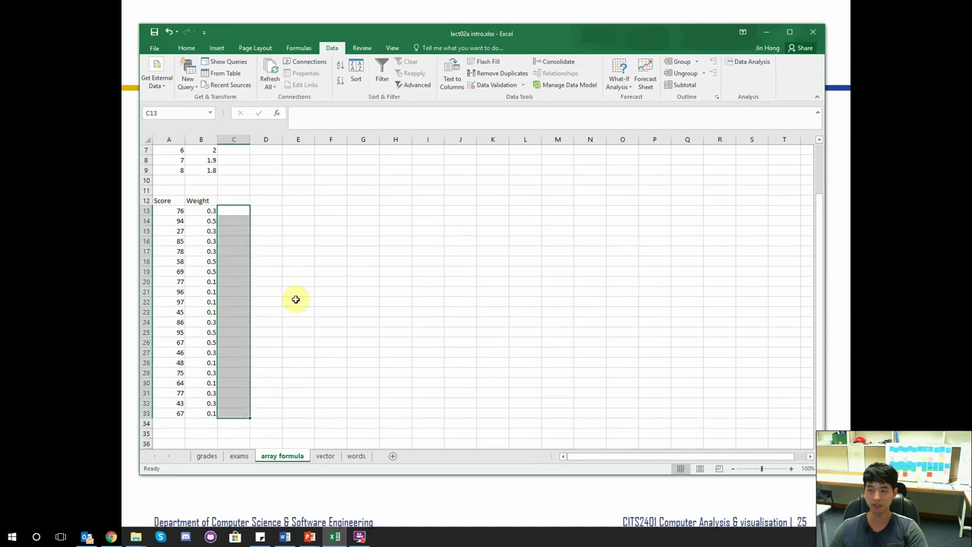
left_click(291, 298)
key("ctrl+z")
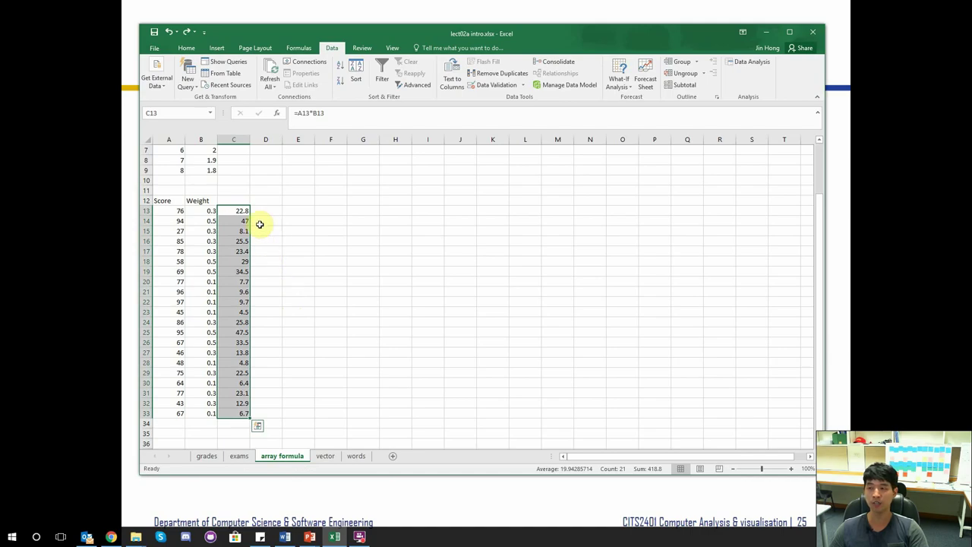
key("Delete")
Step: Fill all of C13:C33 at once with the entry A13:A33*B13:B33, without a leading equals sign
left_click(234, 210)
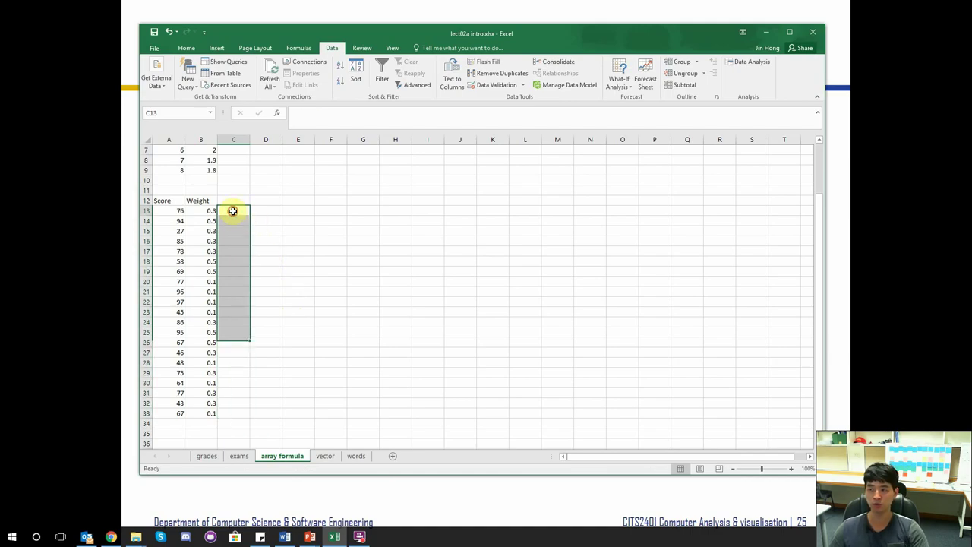
left_click_drag(234, 228, 242, 413)
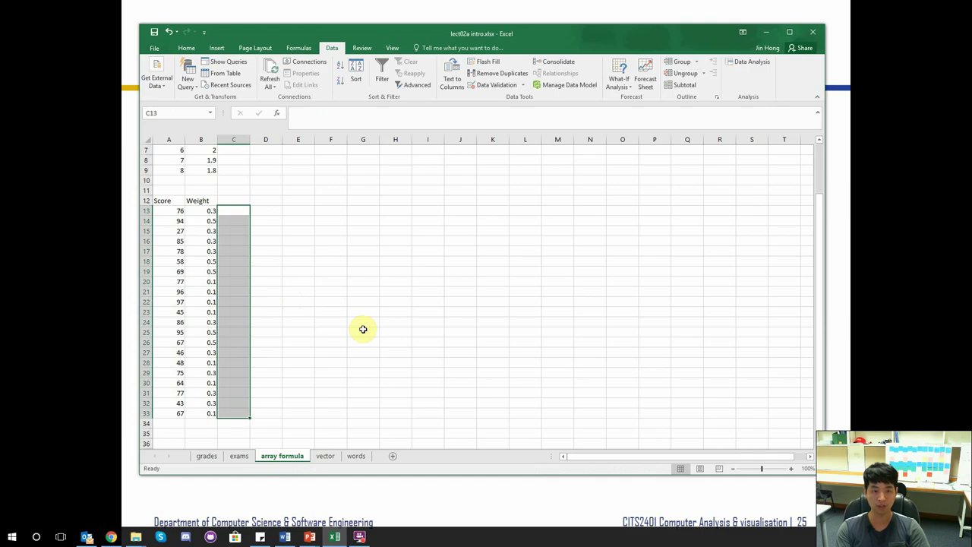
type("=A1:")
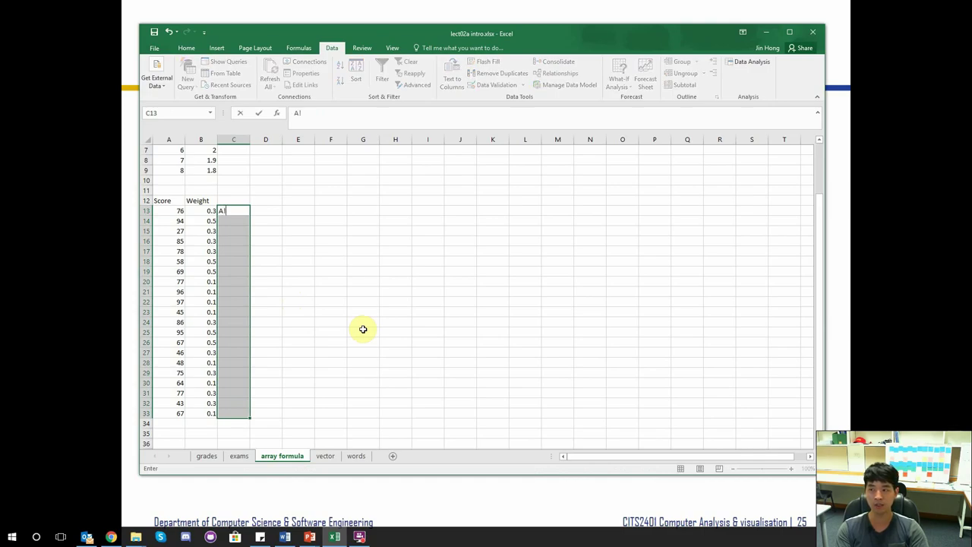
type("A7*B1")
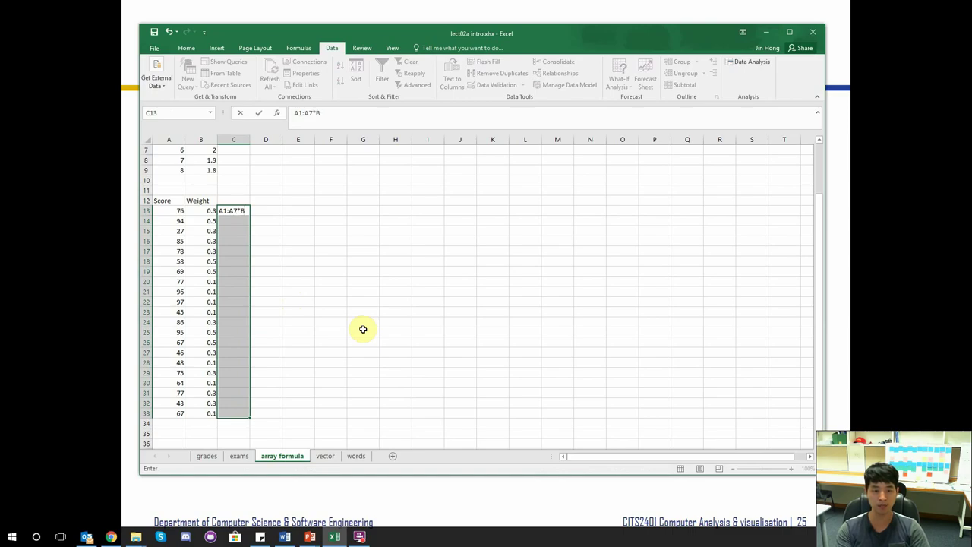
key("BackSpace")
key("BackSpace")
key("BackSpace")
key("BackSpace")
key("BackSpace")
key("BackSpace")
key("BackSpace")
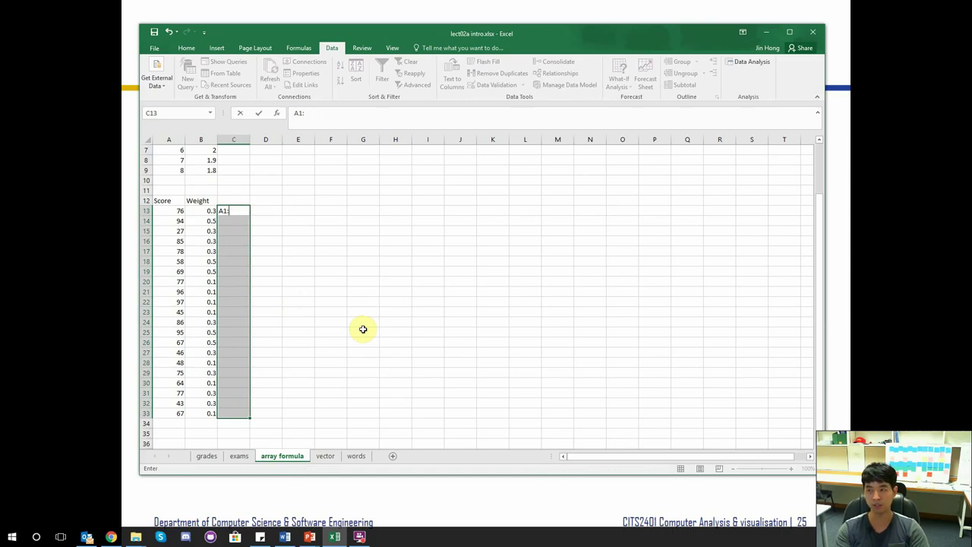
type("13")
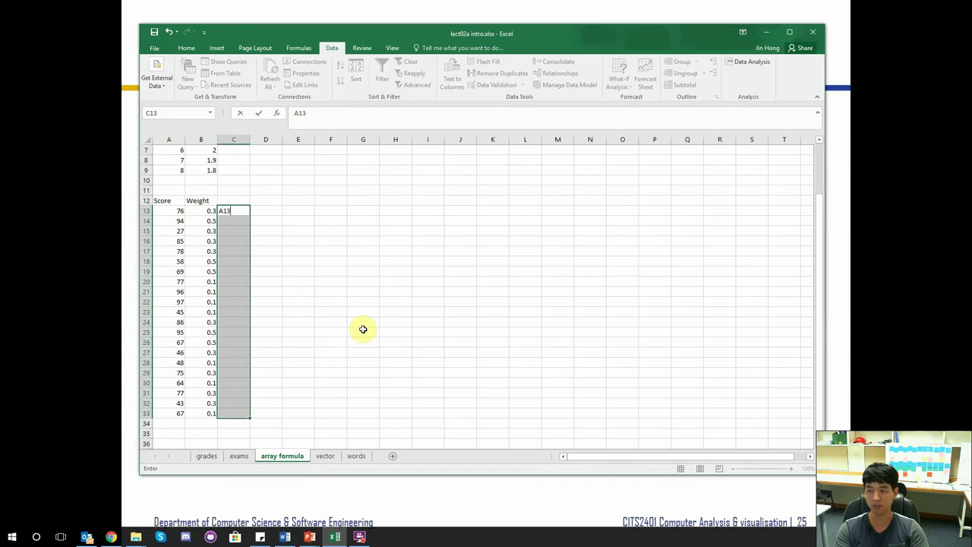
type(":A33*")
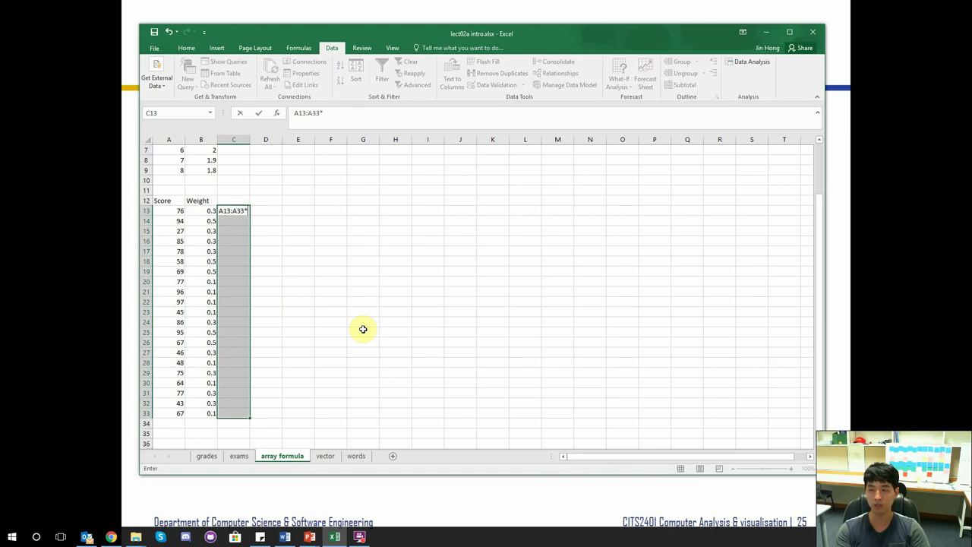
type("B13")
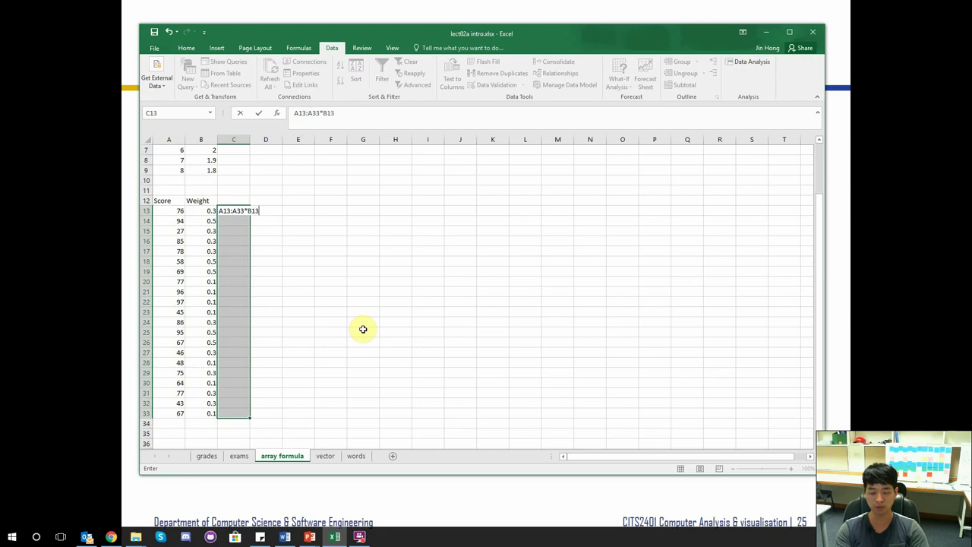
type(":B33")
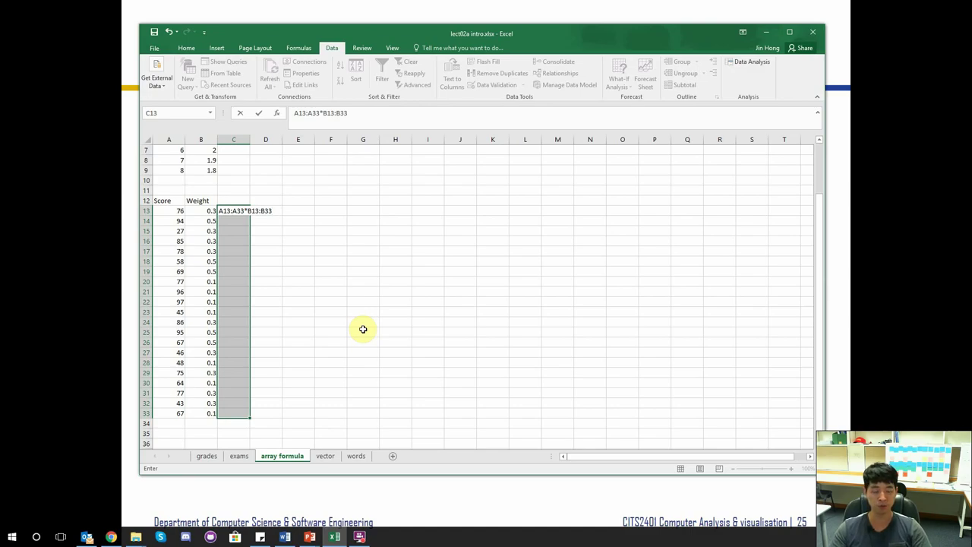
key("ctrl+shift+Return")
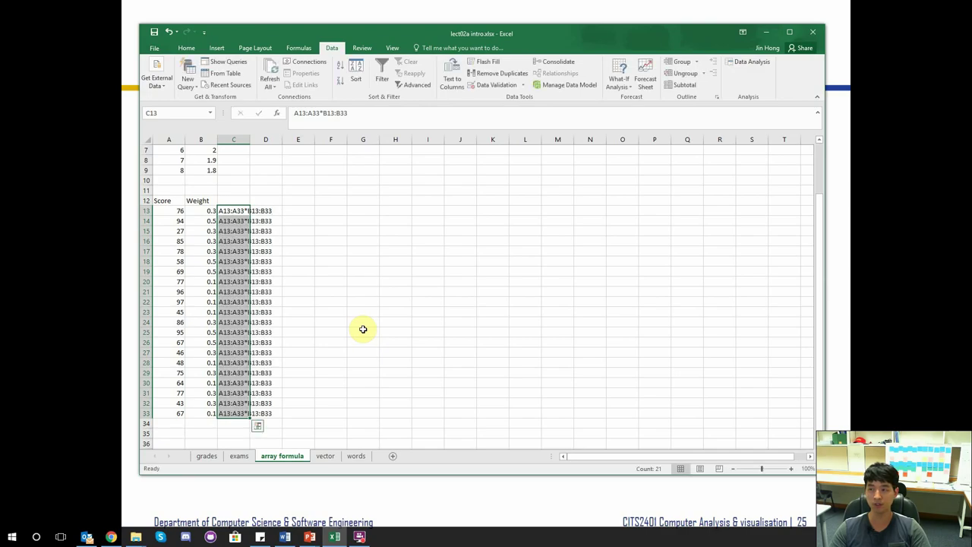
Step: Add the leading equals sign and commit =A13:A33*B13:B33 as an array formula across C13:C33
key("Return")
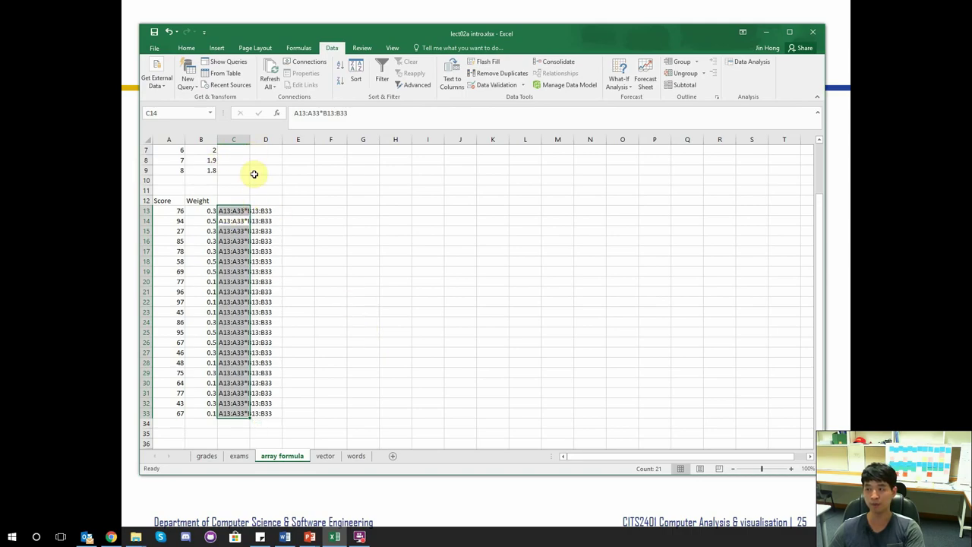
left_click(292, 112)
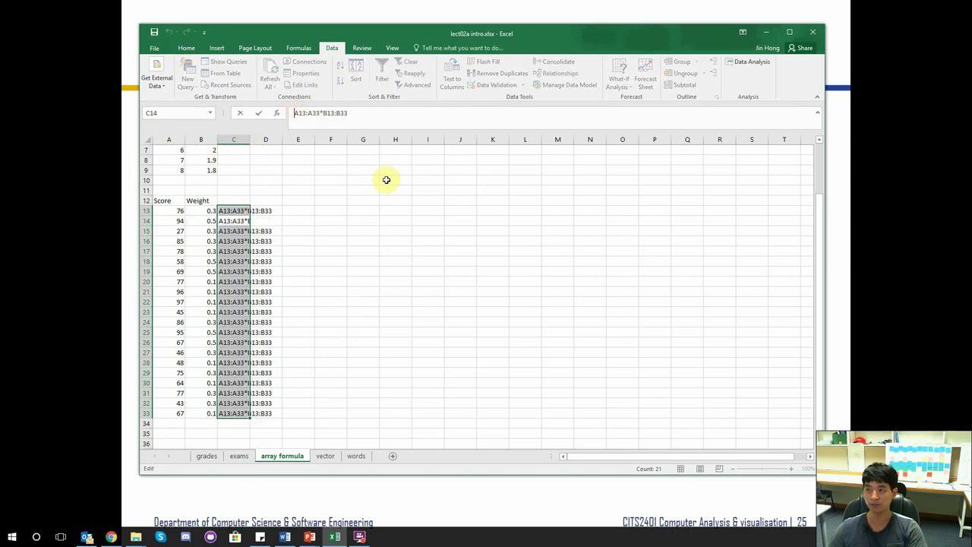
type("=")
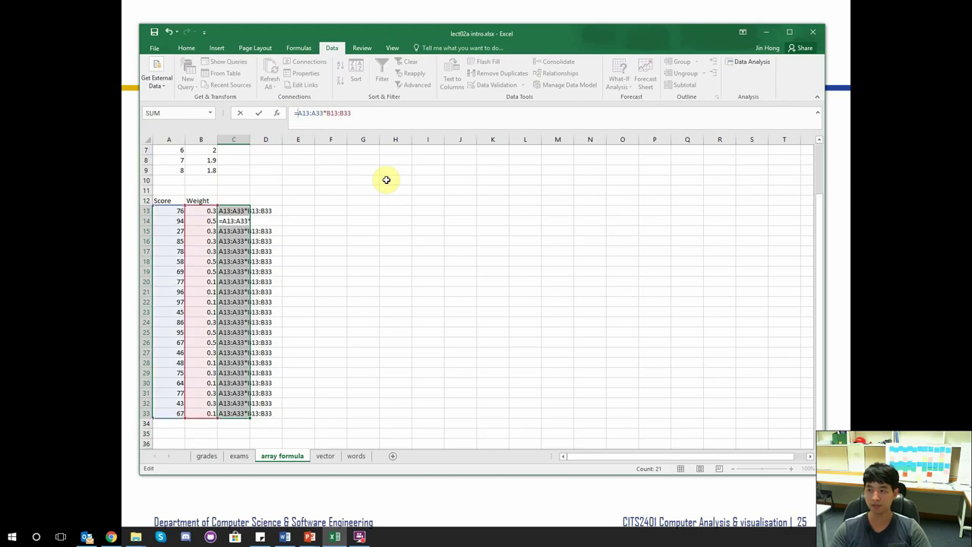
key("ctrl+shift+Return")
Step: Enter the ordinary formula =A13*B13 in D13 and fill it down to D33
key("Right")
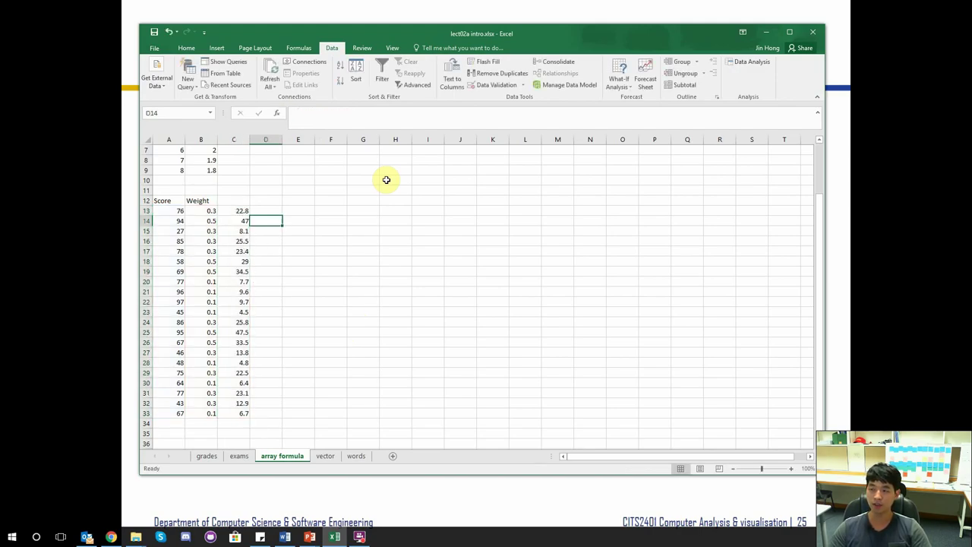
key("Up")
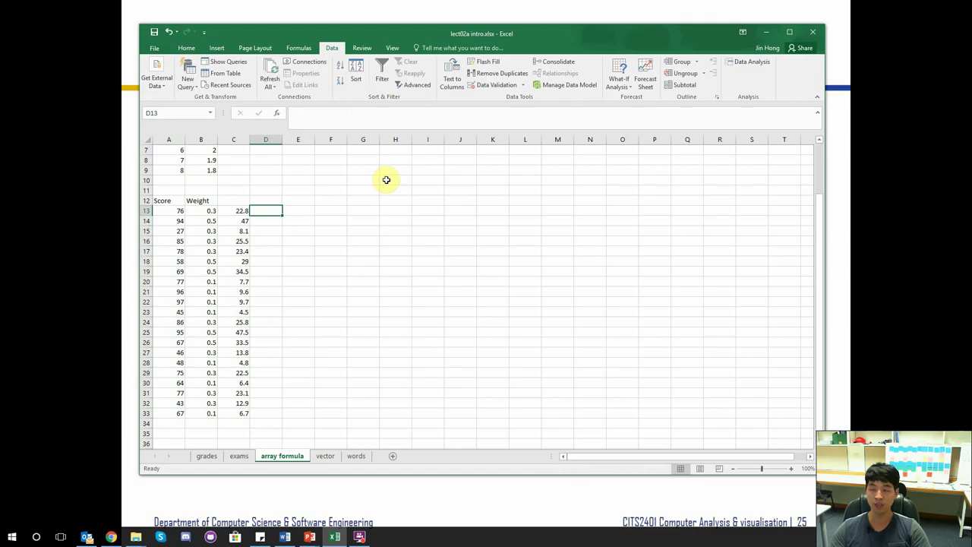
type("=")
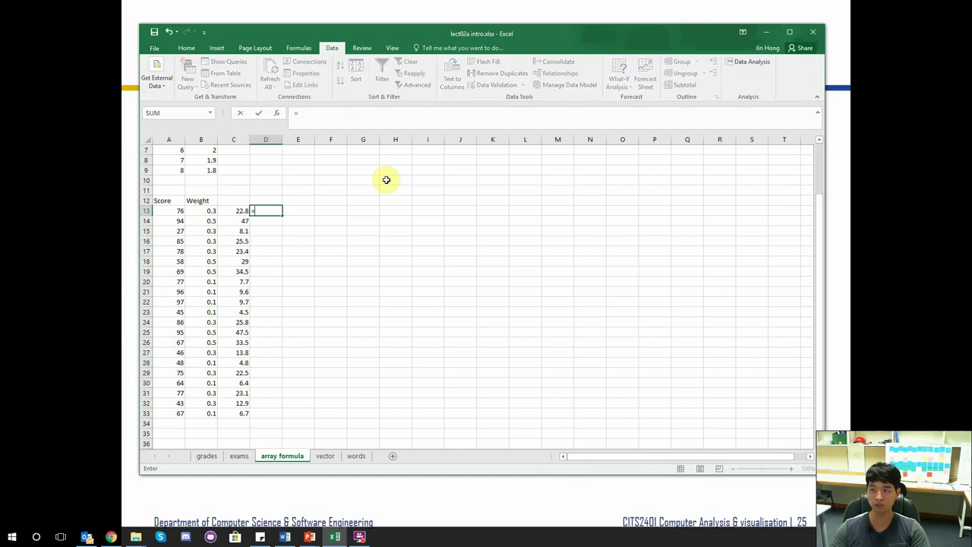
left_click(174, 211)
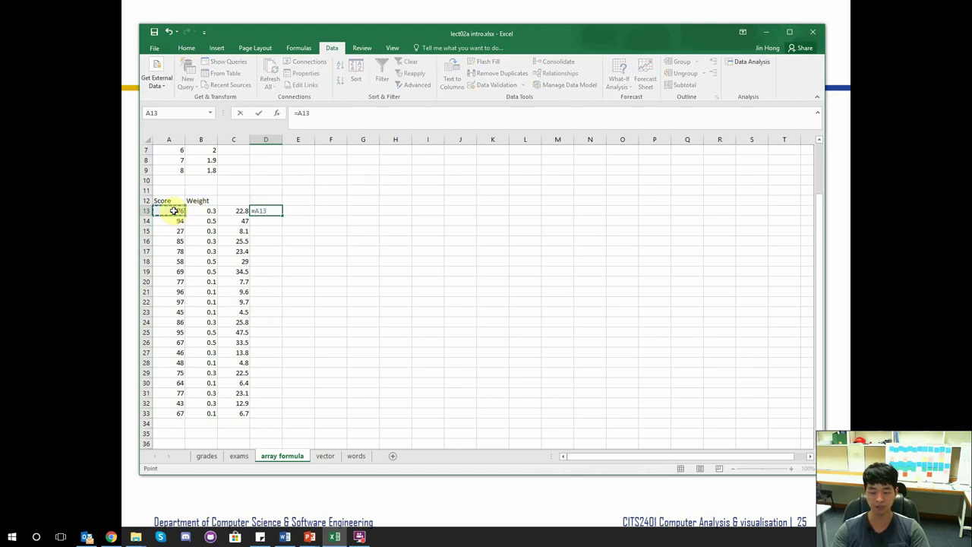
type("*")
left_click(192, 210)
key("Return")
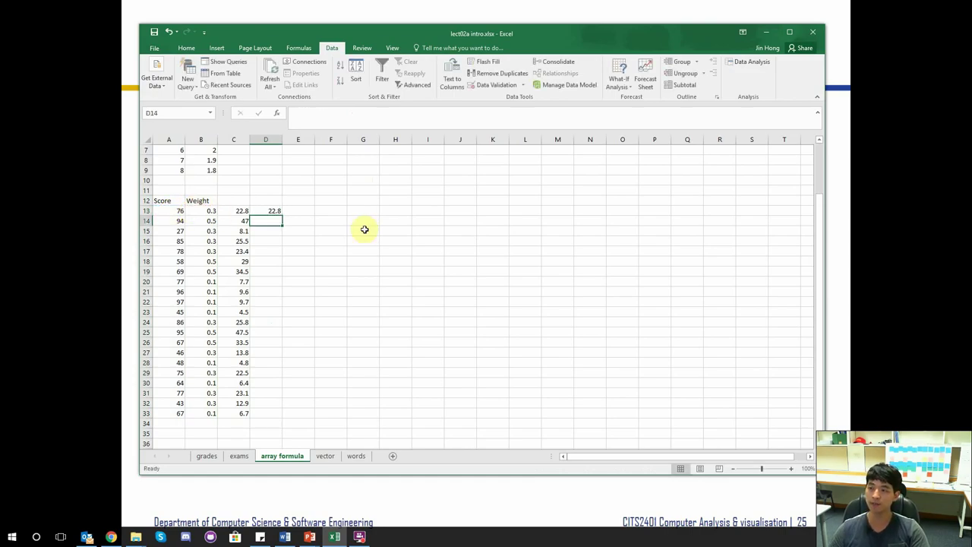
left_click(277, 210)
left_click_drag(281, 216, 275, 414)
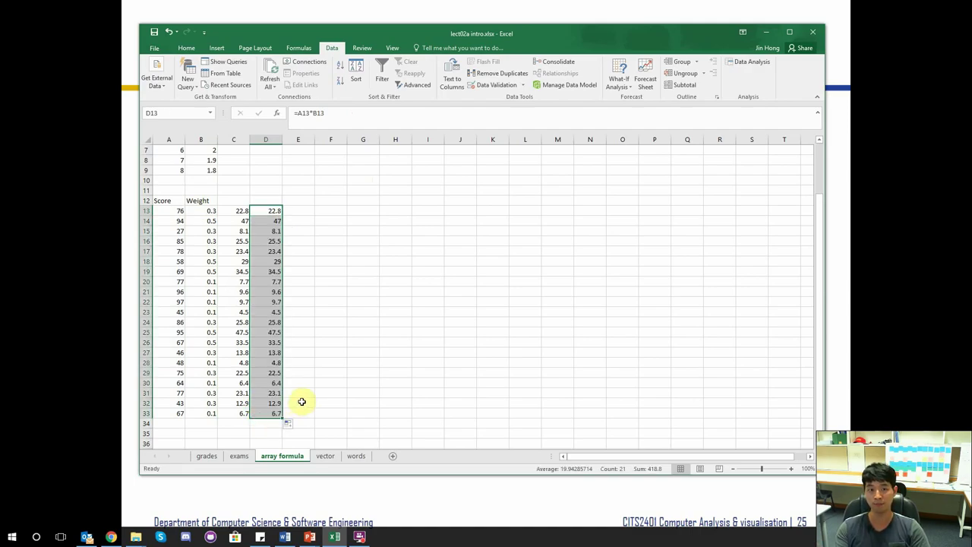
left_click(307, 261)
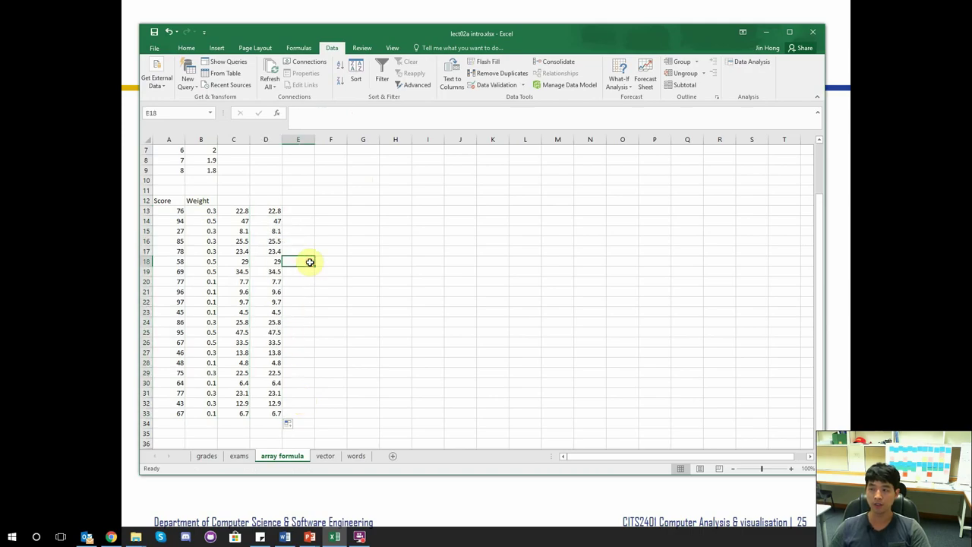
Step: Compare the array formula in cells C13 and C17 with the ordinary formula in D17
left_click(242, 211)
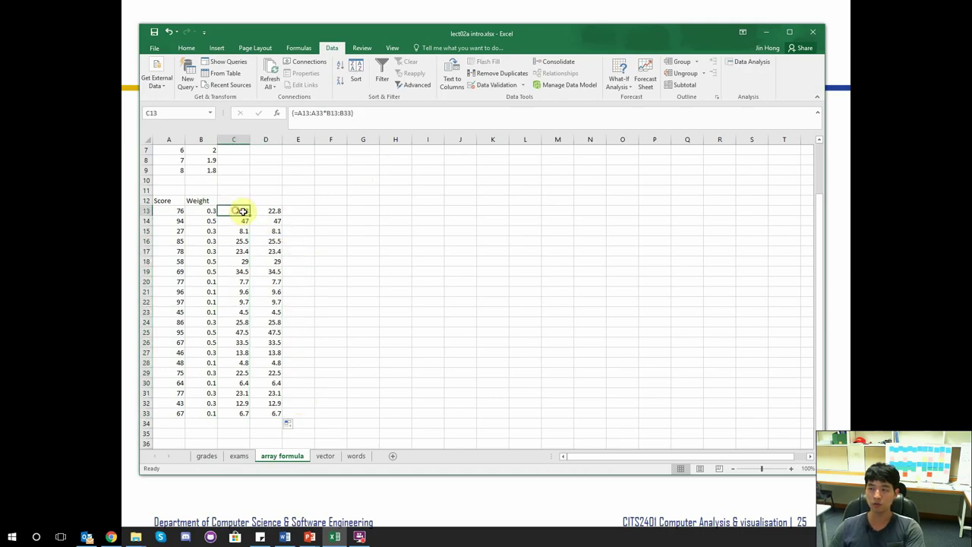
left_click(237, 250)
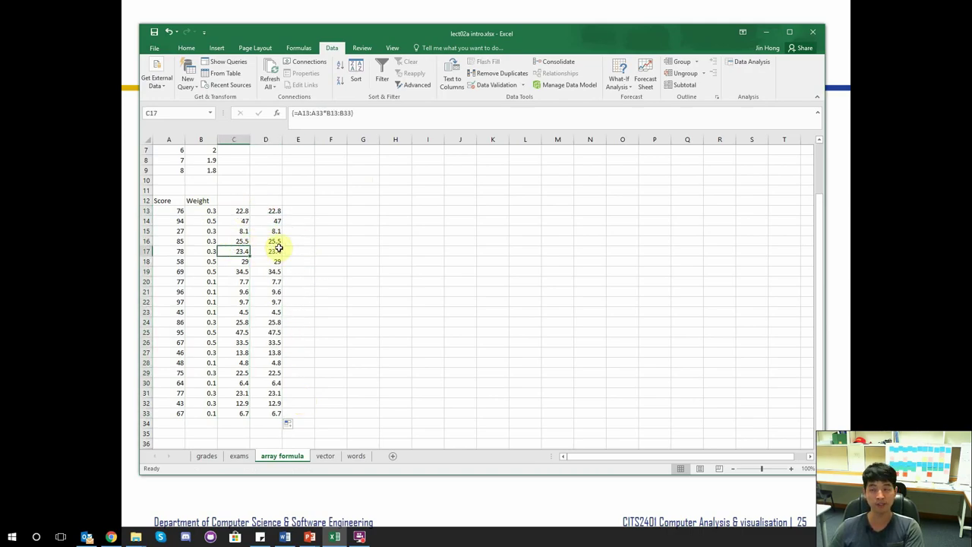
left_click(275, 250)
left_click(303, 260)
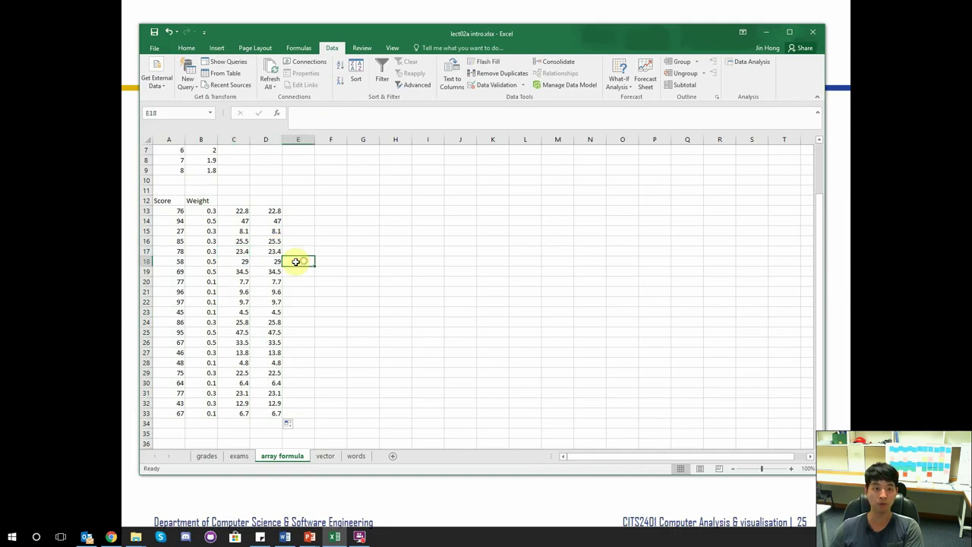
Step: Switch to the PowerPoint slide show and advance to the first answer on the "Advantages of array formulas" slide
key("alt+Tab")
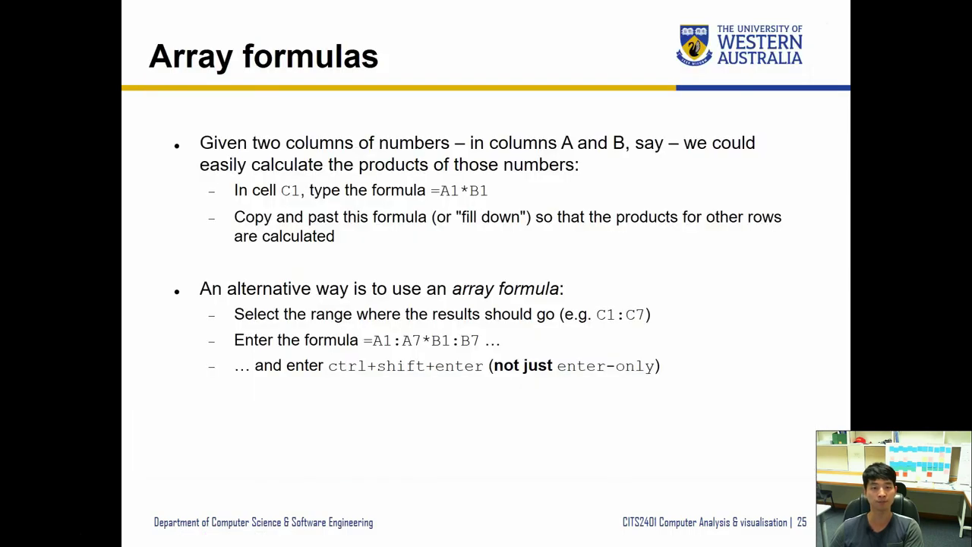
key("Right")
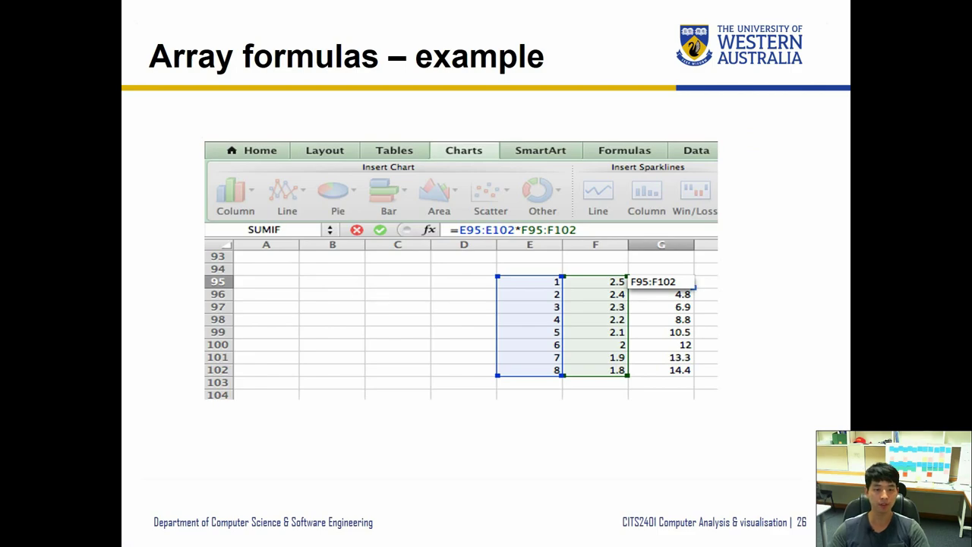
key("Right")
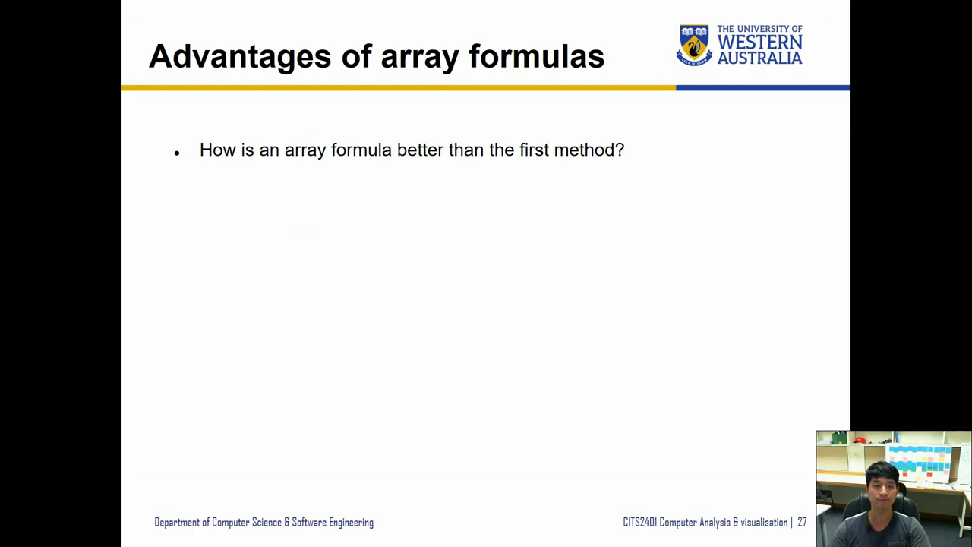
key("Right")
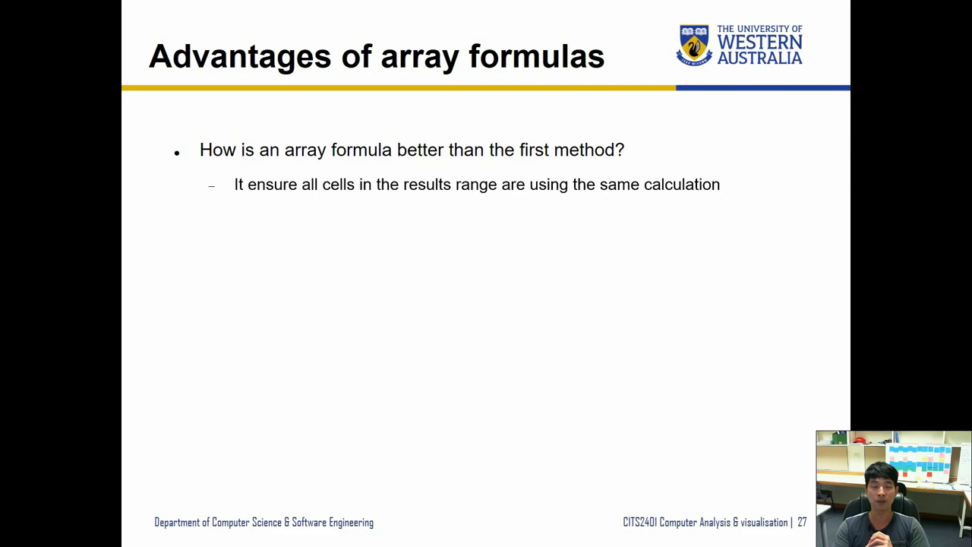
Step: Switch back to the Excel workbook and check the array formula in C13
key("alt+Tab")
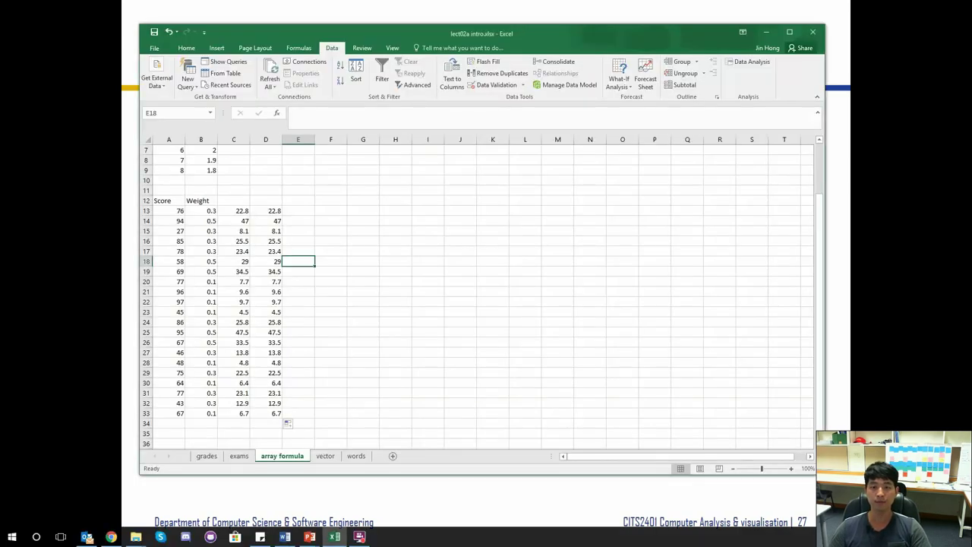
left_click(238, 210)
left_click(319, 252)
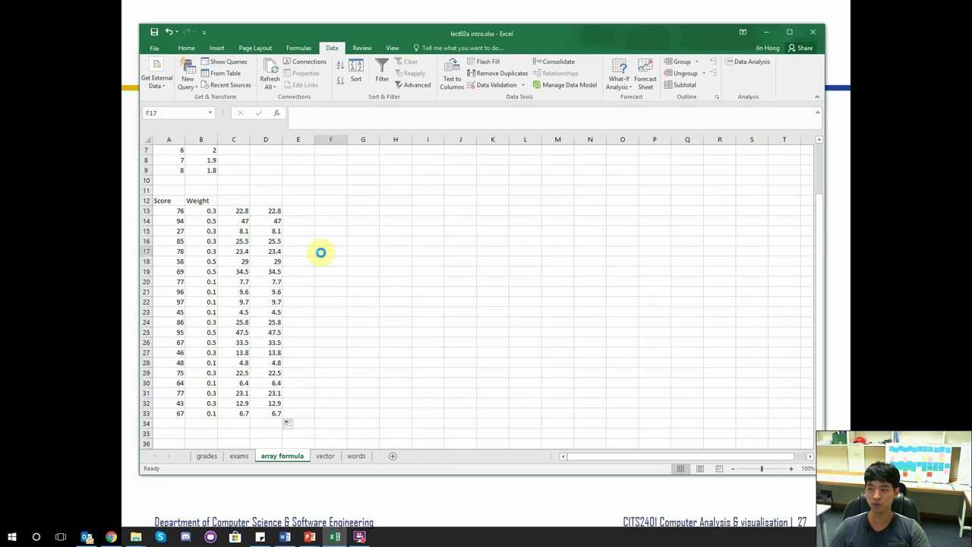
Step: Display the sheet's formulas instead of values and examine the array formula in cells throughout C13:C33
key("ctrl+grave")
left_click(310, 213)
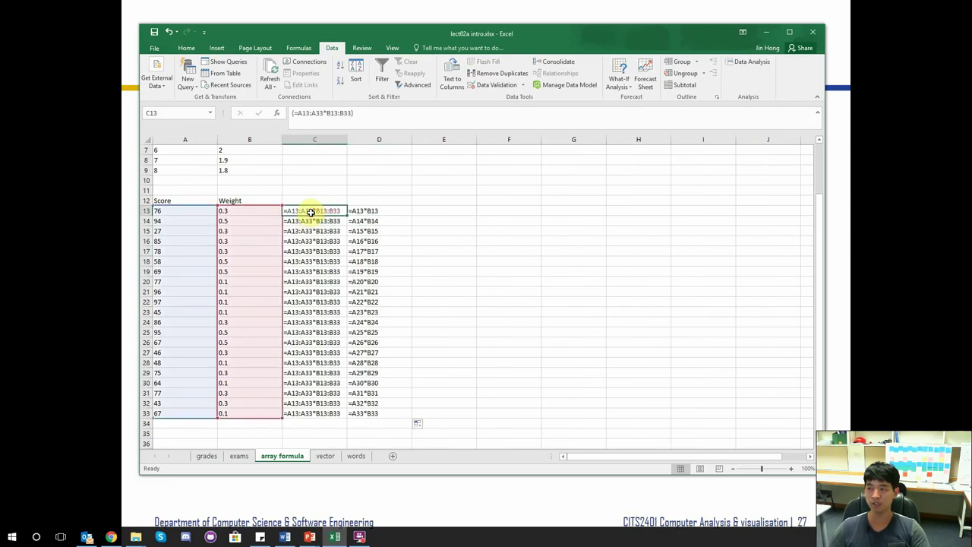
left_click(309, 230)
left_click(308, 271)
left_click(319, 381)
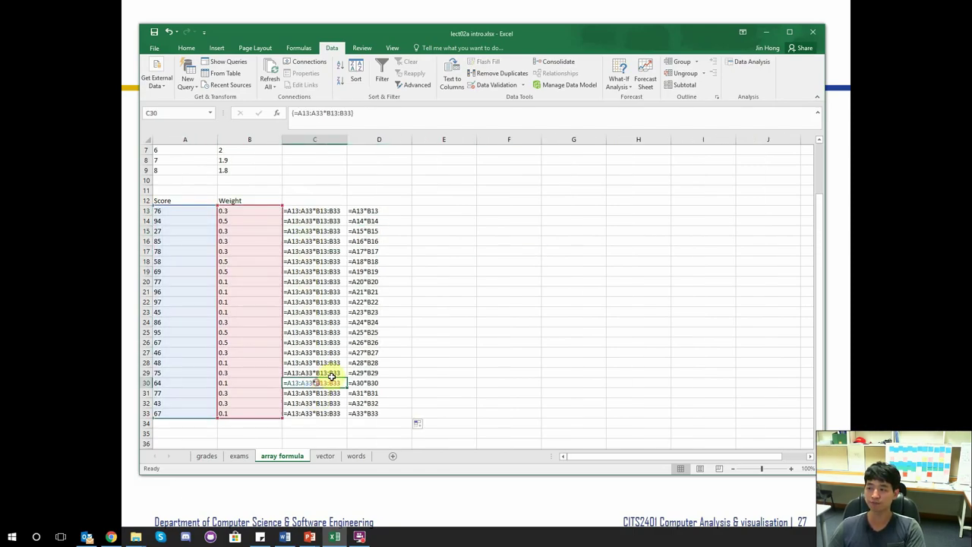
left_click(322, 241)
left_click(325, 220)
left_click(317, 312)
left_click(318, 381)
left_click(322, 261)
left_click(325, 220)
left_click(313, 343)
left_click(307, 392)
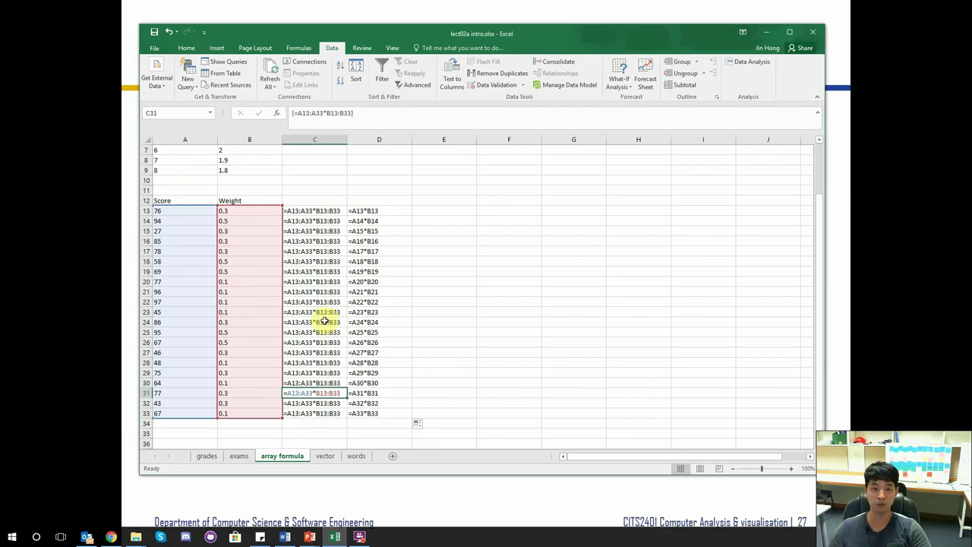
Step: Switch to the PowerPoint slide show and reveal the second advantage on the "Advantages of array formulas" slide
key("alt+Tab")
key("Right")
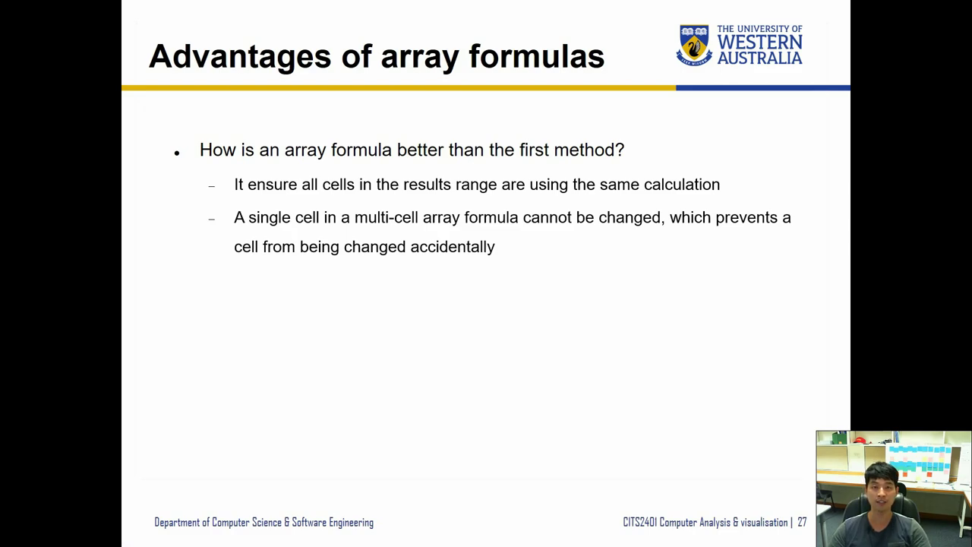
Step: Switch back to the Excel workbook and change the ordinary formula in D21 to =A21*B22
key("alt+Tab")
double_click(386, 290)
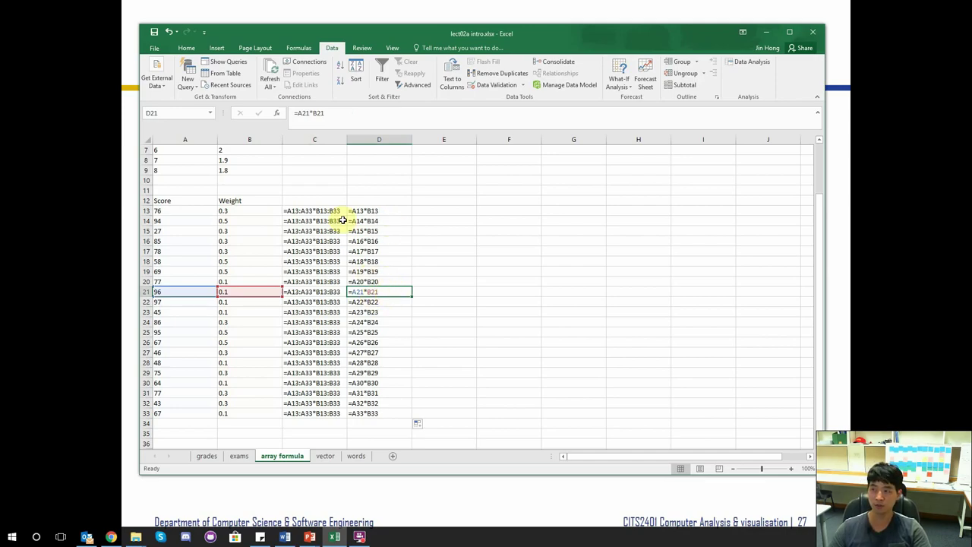
left_click(341, 114)
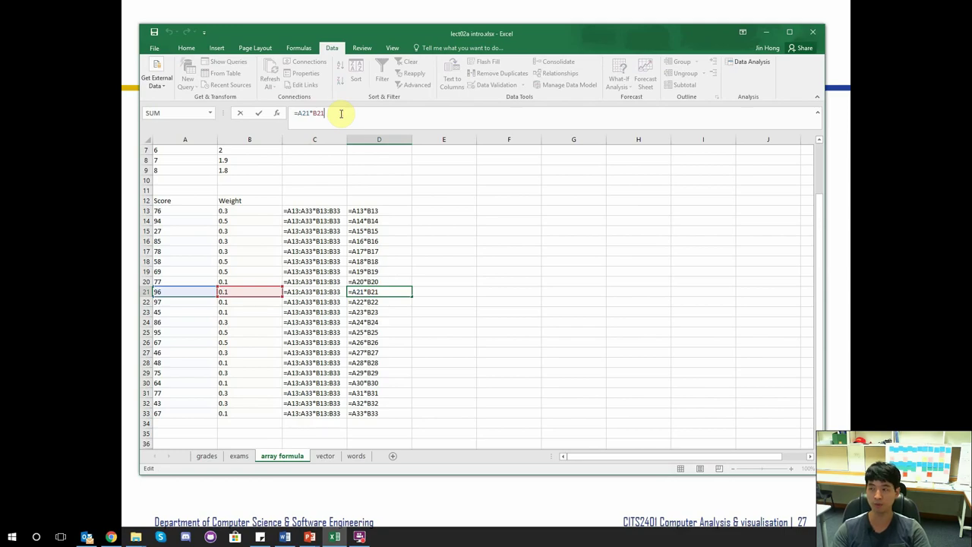
key("BackSpace")
type("2")
key("Return")
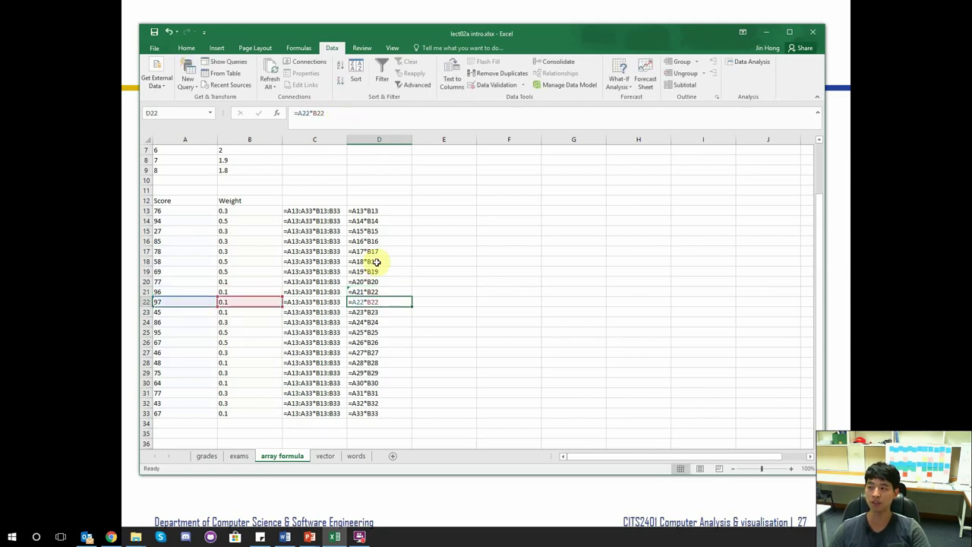
Step: Display calculated values again and check which cells the formula in D21 refers to, including B22
key("ctrl+grave")
left_click(274, 292)
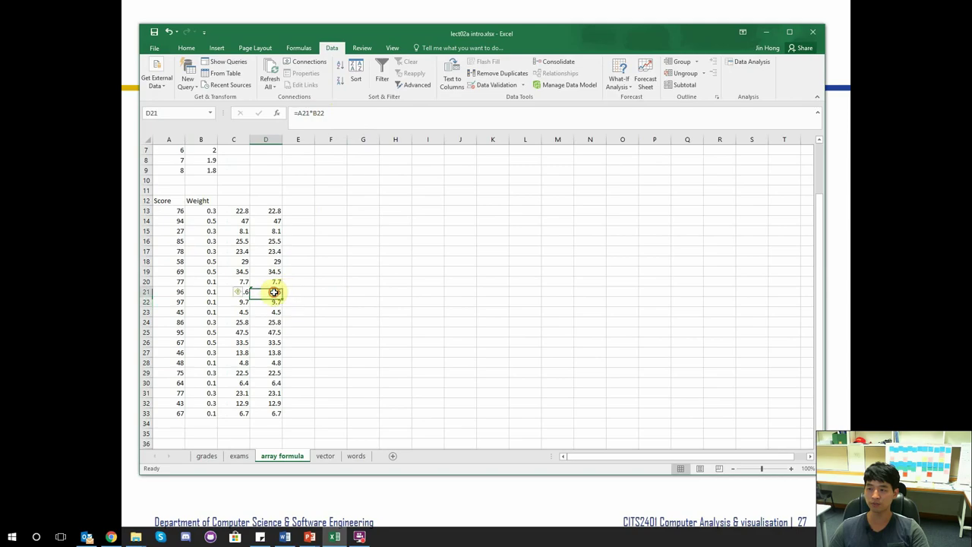
left_click(342, 112)
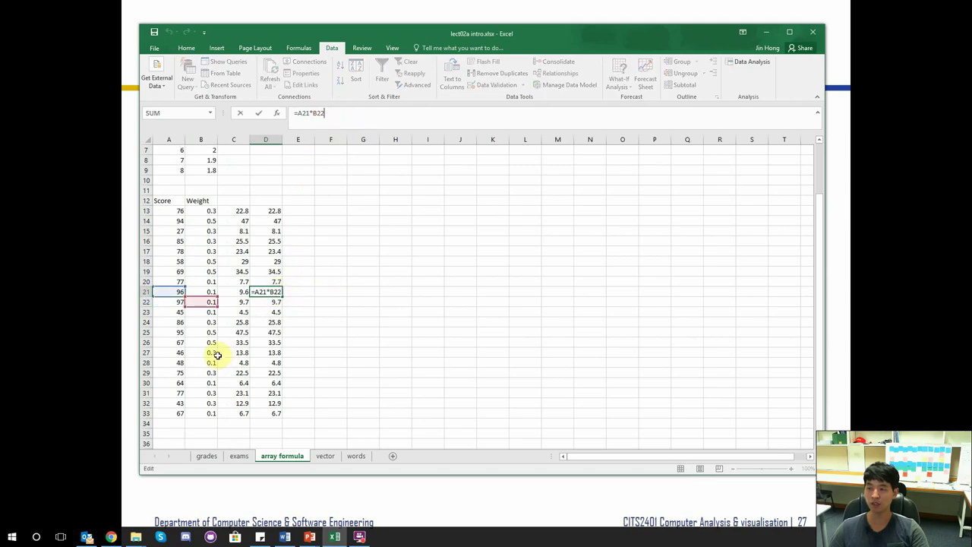
left_click(199, 303)
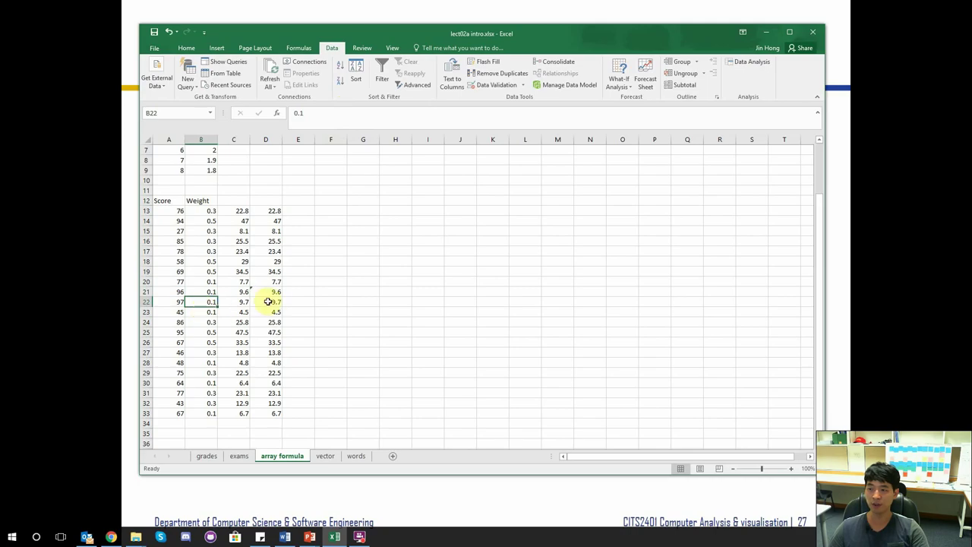
Step: Try to change the array formula in the single cell C20 to =A13:A33*B13:B34 with formulas displayed, then return to the values view
key("ctrl+grave")
left_click(314, 282)
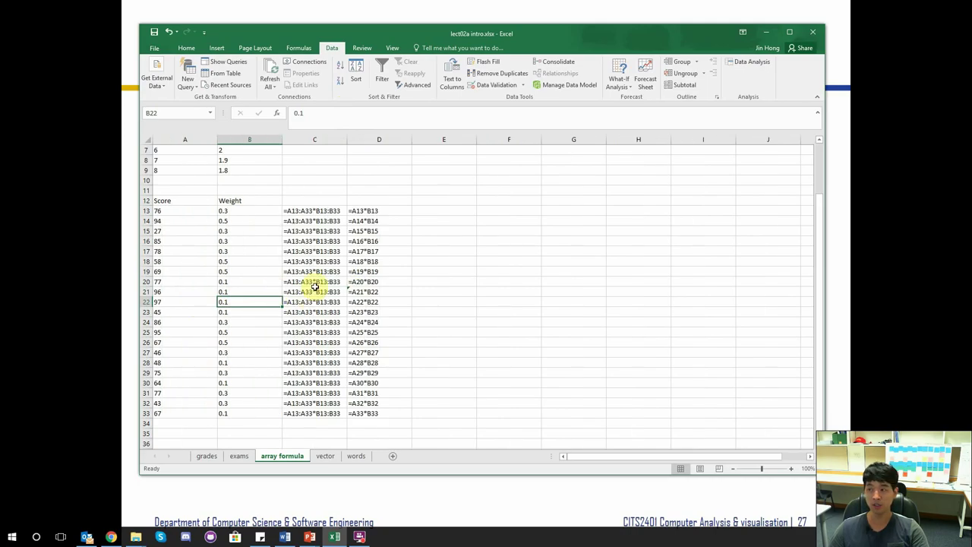
left_click(356, 113)
key("BackSpace")
type("3")
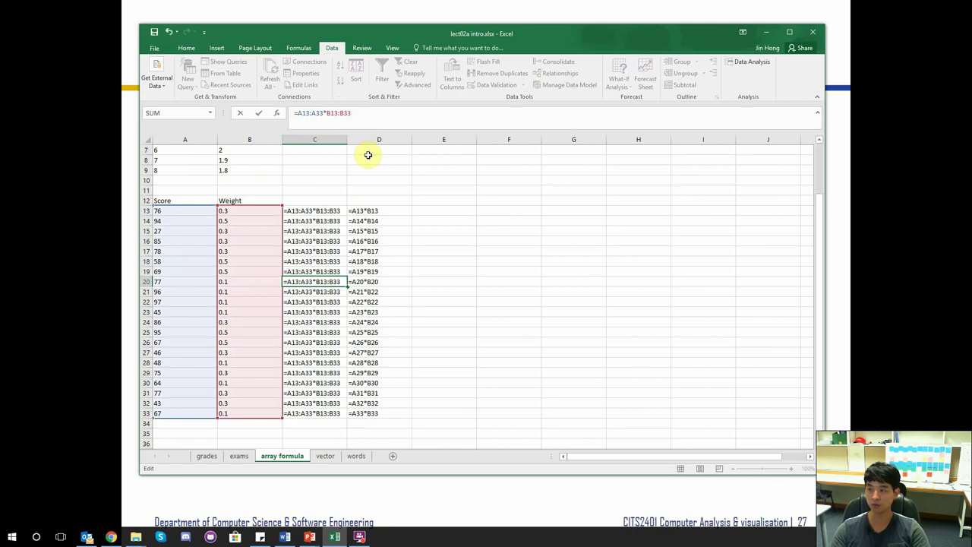
key("BackSpace")
type("4")
key("Return")
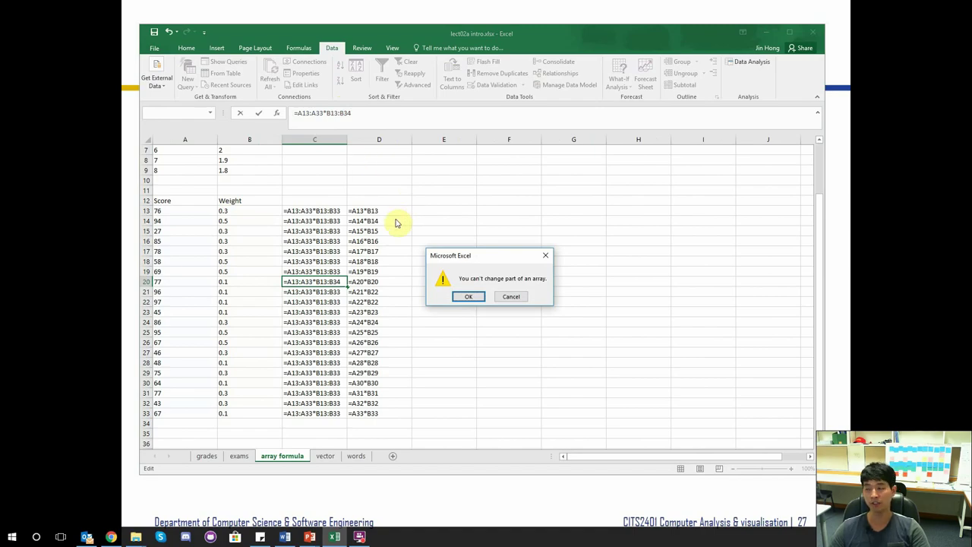
left_click(464, 296)
key("Return")
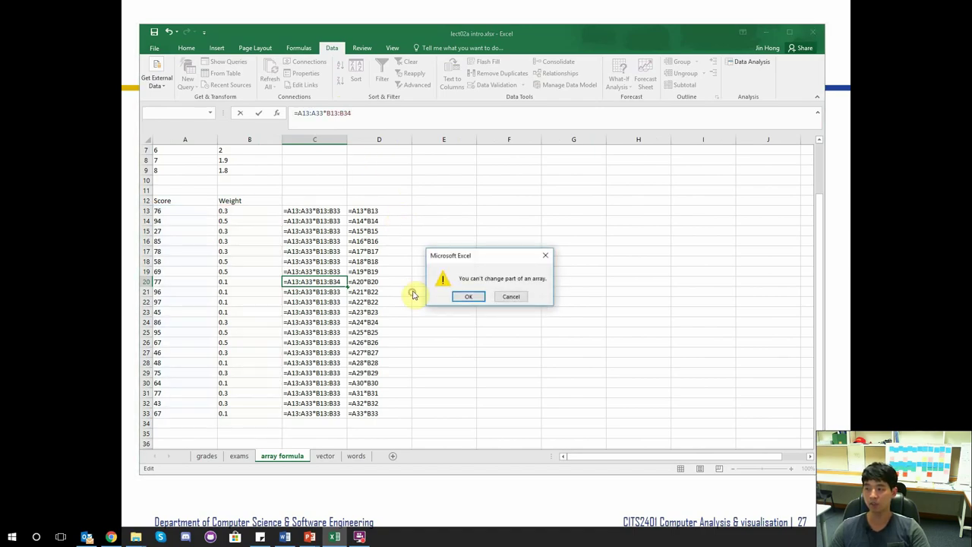
left_click(463, 296)
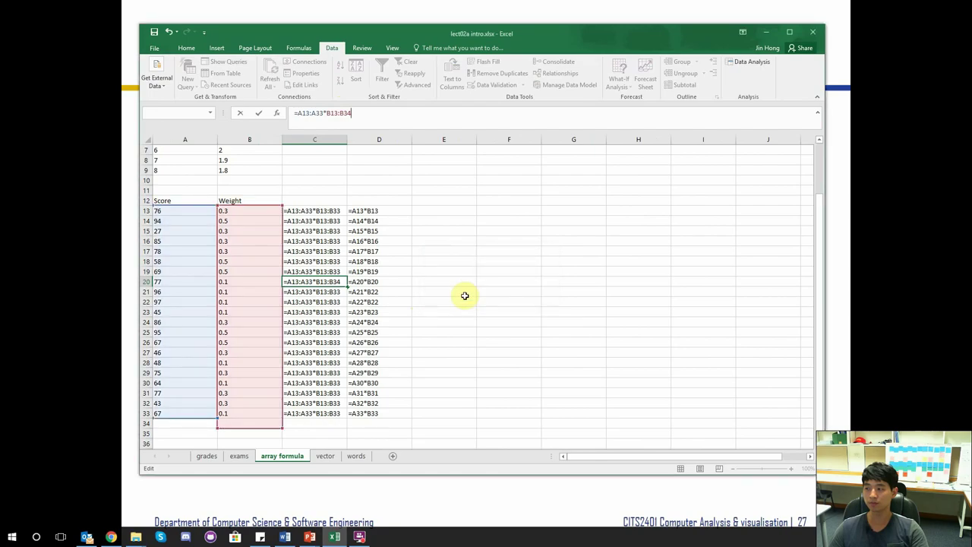
key("Escape")
left_click(419, 281)
key("ctrl+grave")
left_click(373, 290)
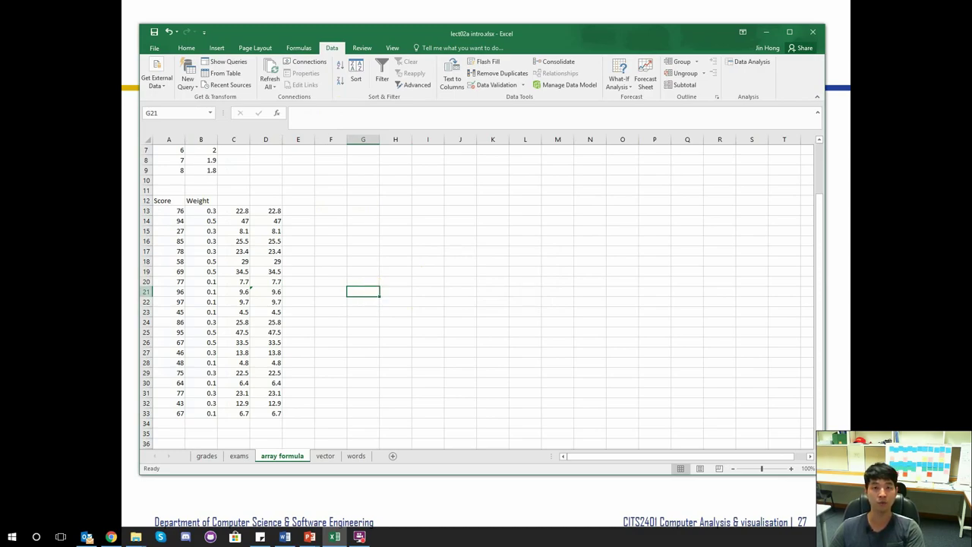
Step: Switch to the PowerPoint slide show and reveal the third advantage of array formulas
key("alt+Tab")
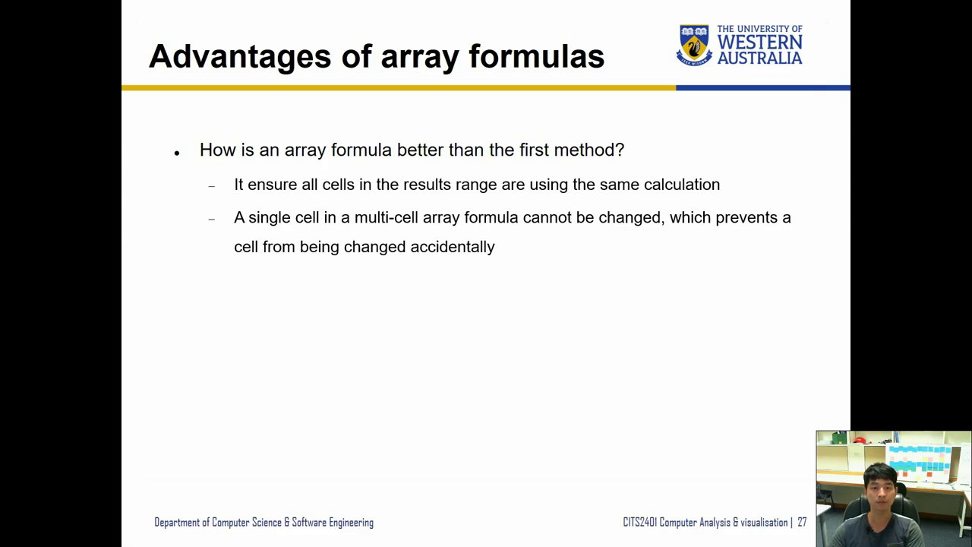
key("Right")
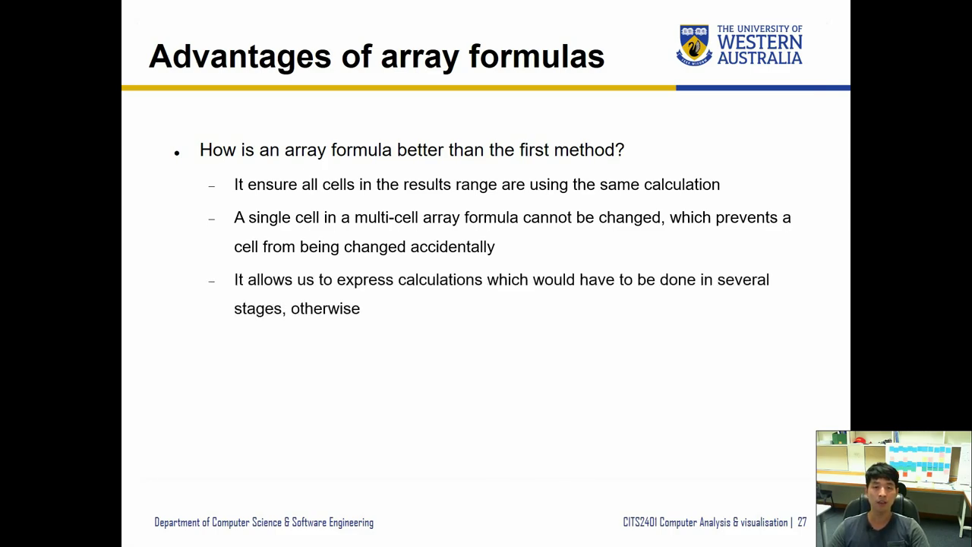
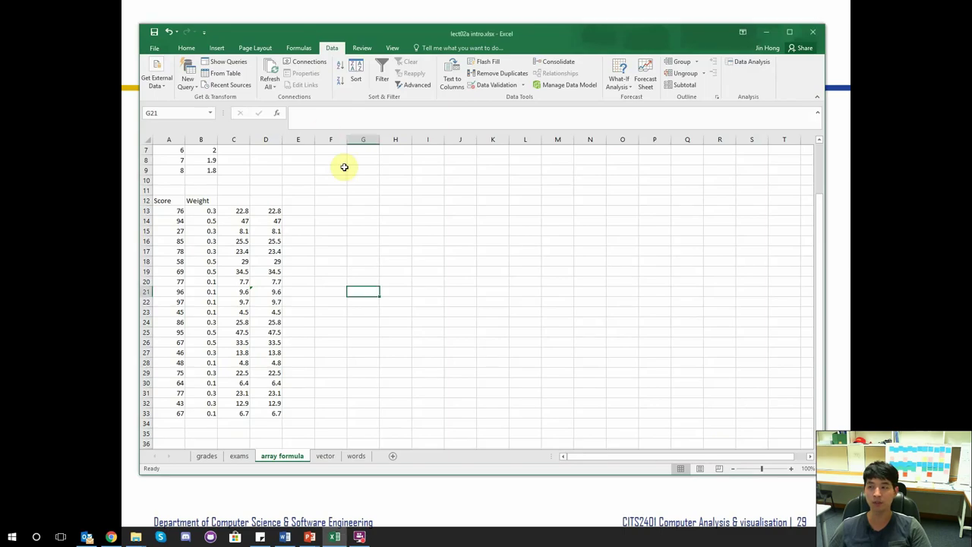
Step: Display the sheet's formulas and check the array formula in C13 and C15
left_click(235, 212)
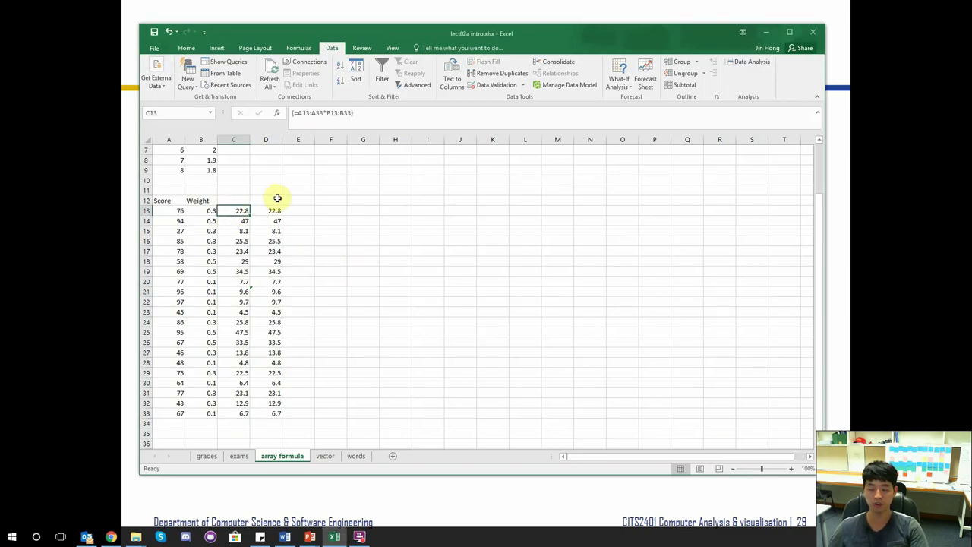
key("ctrl+grave")
left_click(319, 220)
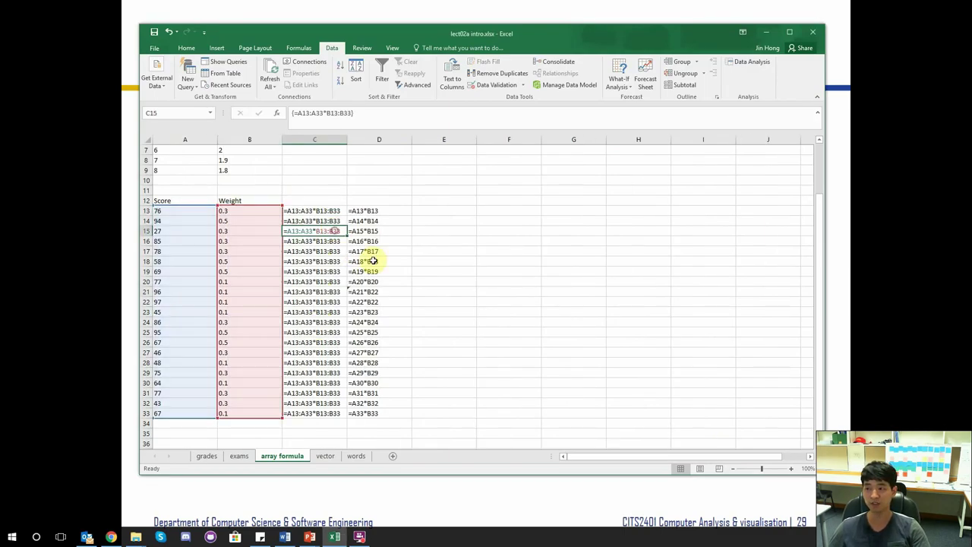
left_click(444, 251)
Step: Name the score range A13:A33 "score"
left_click_drag(180, 211, 175, 412)
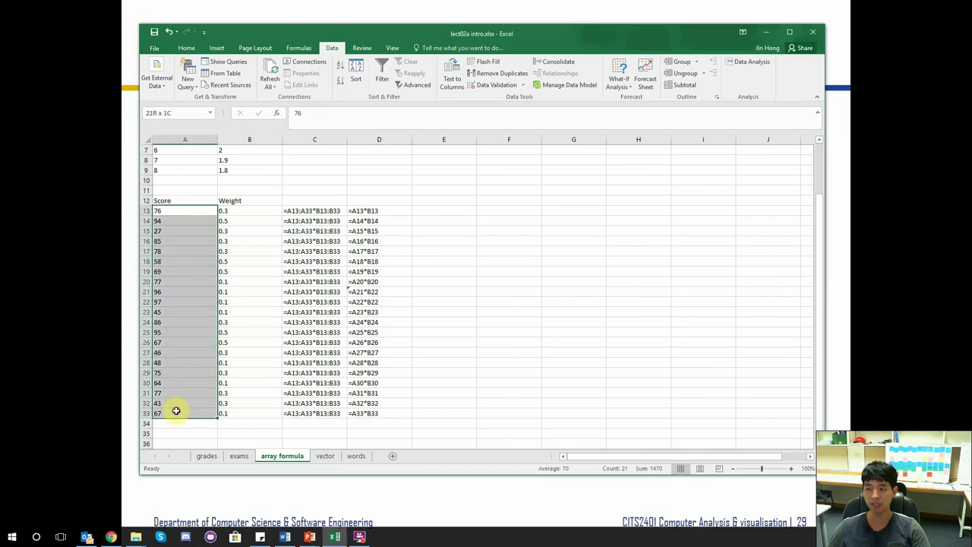
left_click(173, 112)
type("score")
key("Return")
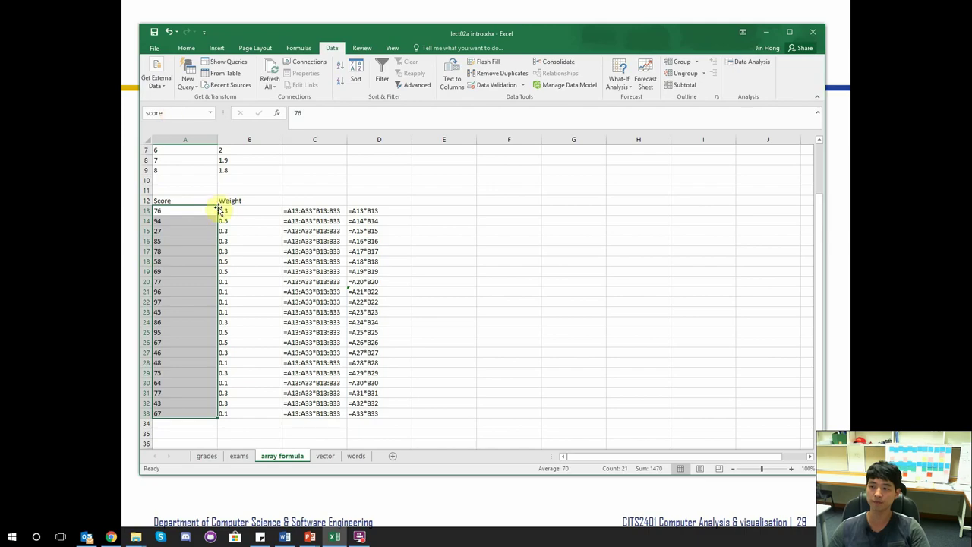
Step: Name the weight range B13:B33 "weight"
left_click_drag(238, 212, 235, 413)
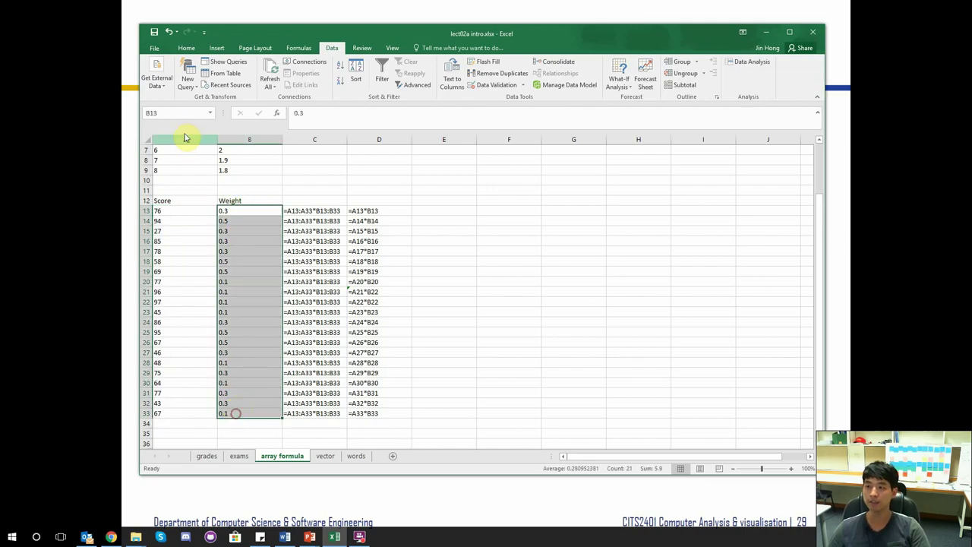
left_click(173, 113)
type("weight")
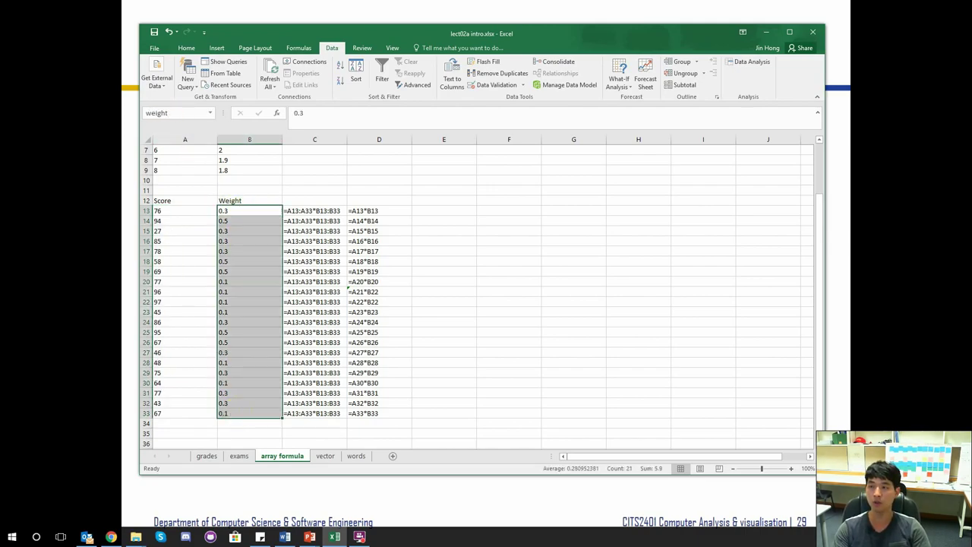
key("Return")
Step: Display calculated values and enter =score*weight as an array formula in E13:E33
left_click(428, 210)
key("ctrl+grave")
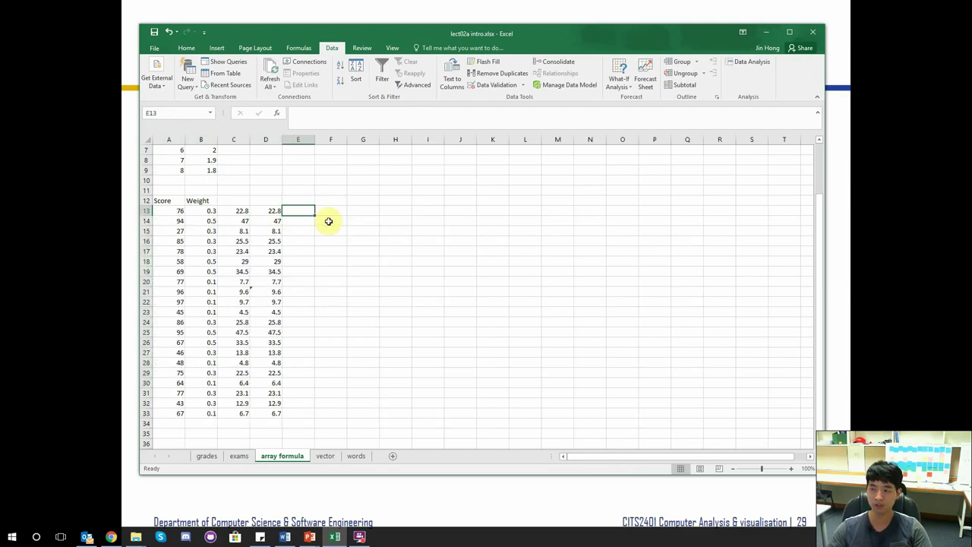
left_click_drag(293, 412, 294, 212)
type("=")
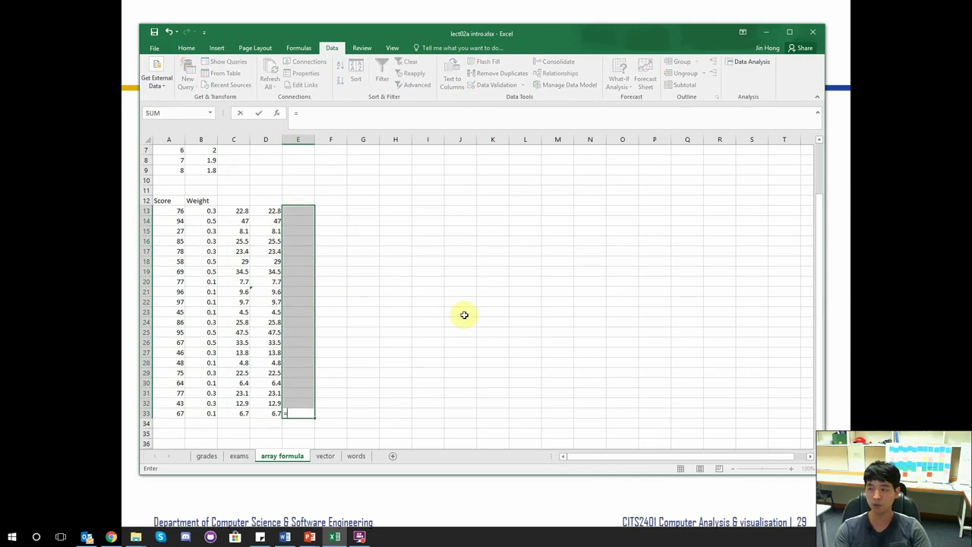
type("score")
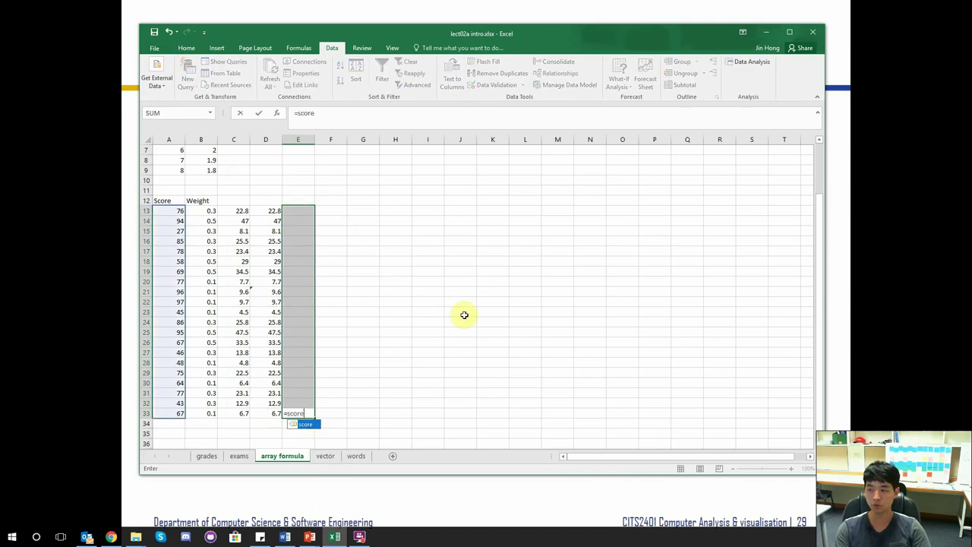
type("*weight")
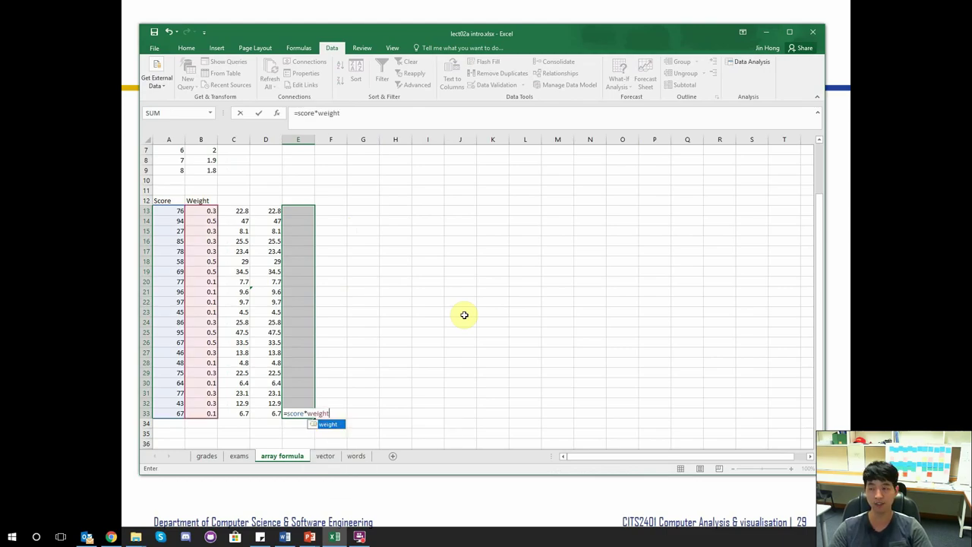
key("ctrl+shift+Return")
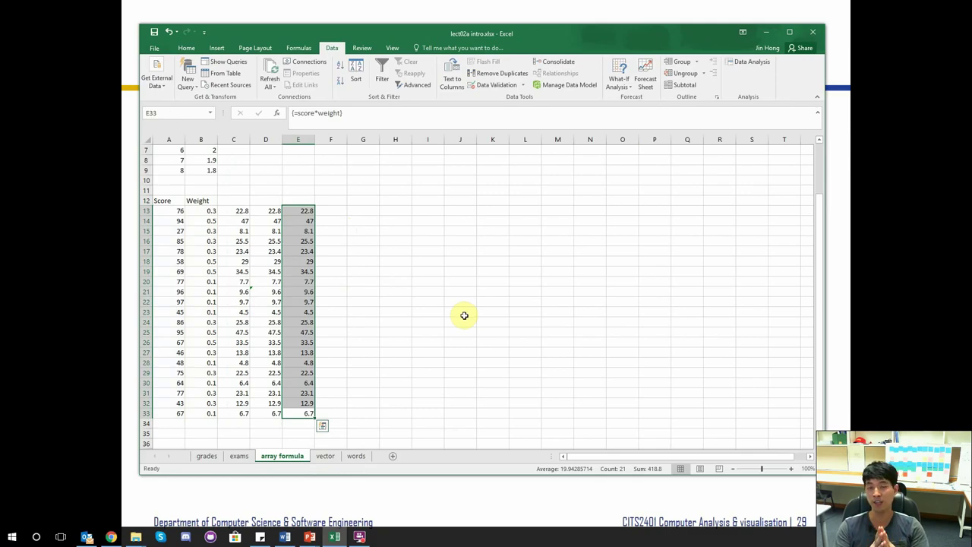
Step: Display the sheet's formulas and check the named-range array formula in column E, including E18
left_click(423, 278)
key("ctrl+grave")
left_click(433, 211)
left_click(493, 357)
left_click(443, 260)
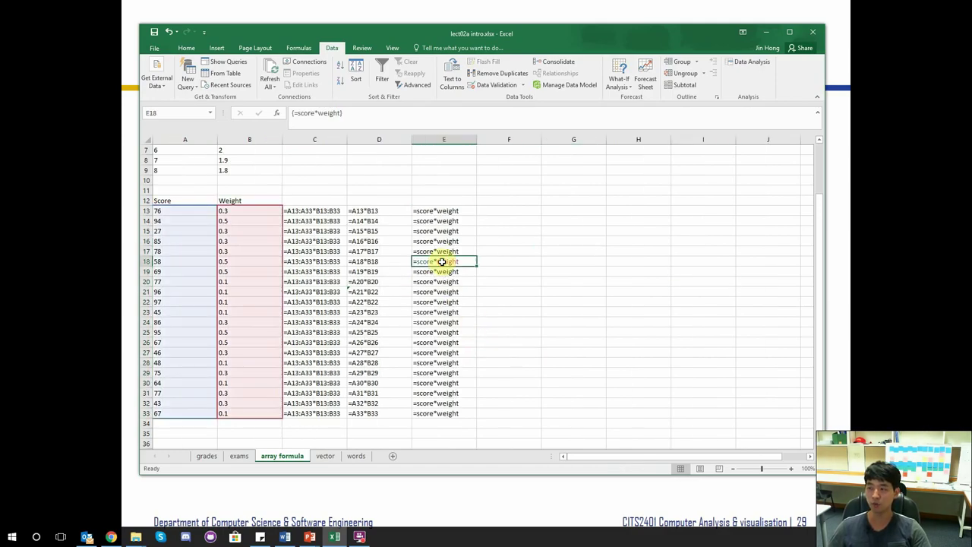
Step: Try to change the array formula in the single cell E18 to =score*6, then discard the edit
double_click(330, 113)
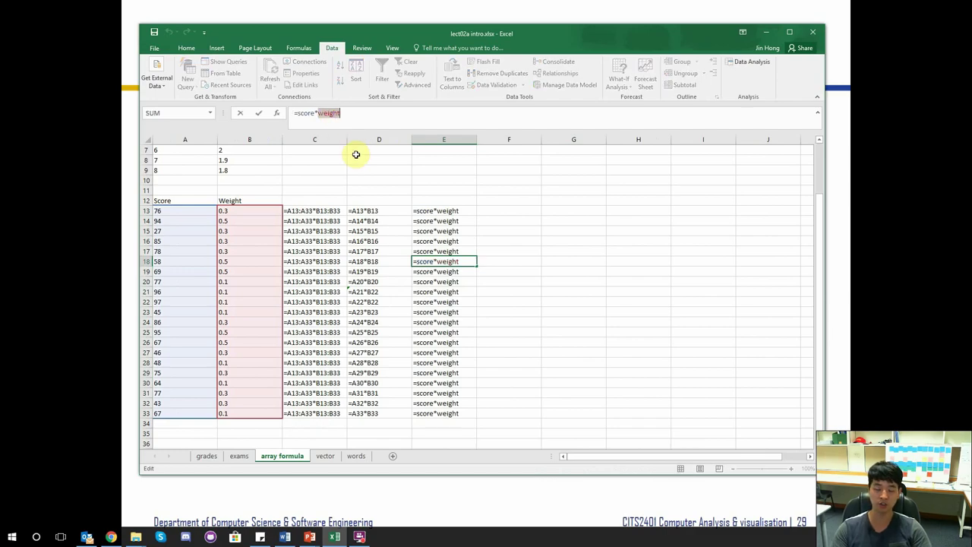
type("6")
key("Return")
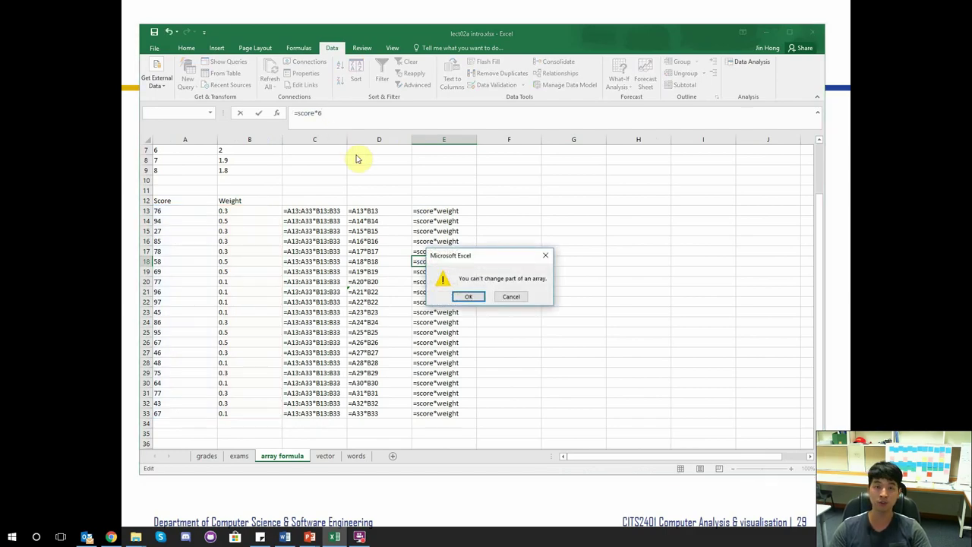
key("Escape")
key("Escape")
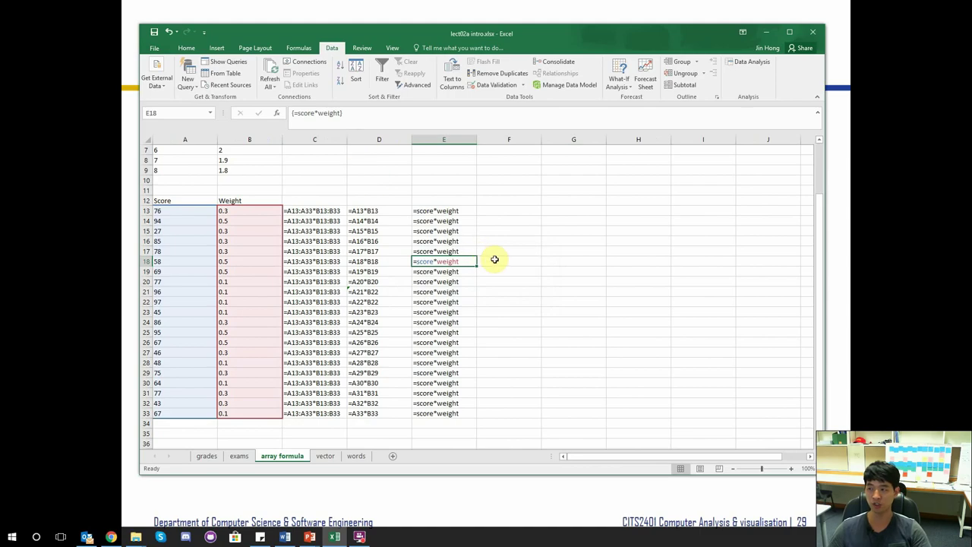
left_click(494, 259)
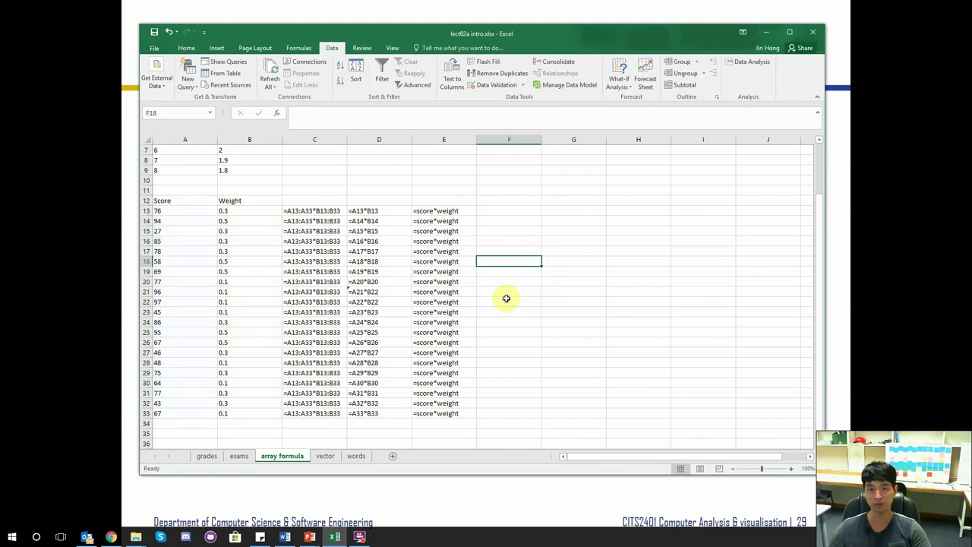
Step: Display calculated values in the sheet, check the presentation slide on array formulas and named ranges, and return to the workbook
key("ctrl+grave")
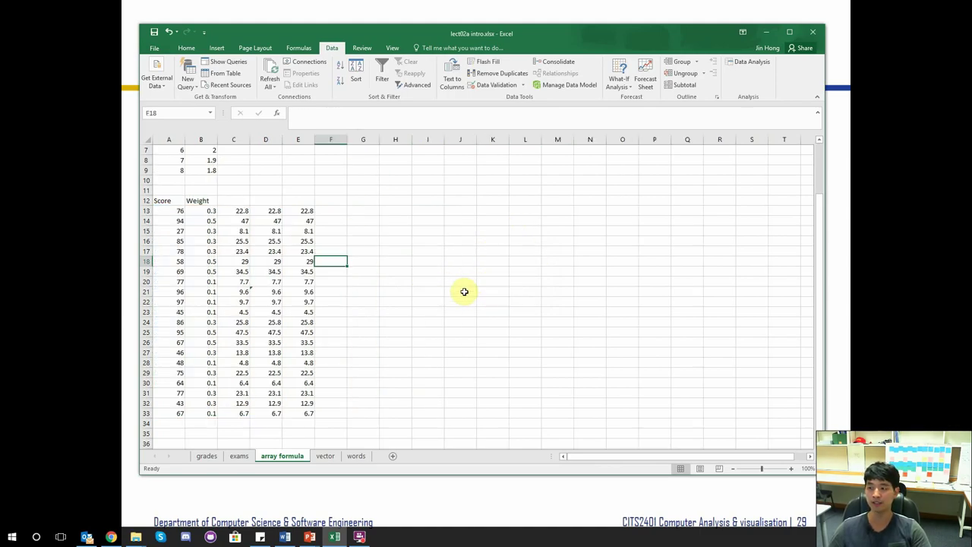
key("alt+Tab")
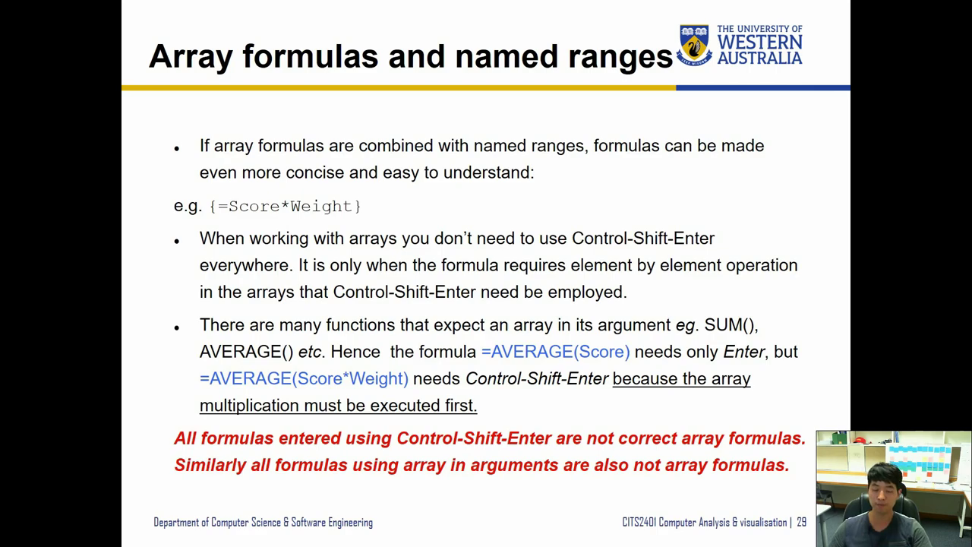
key("alt+Tab")
Step: Compare the score, weight and column E product cells in rows 13 and 14, including the array formula behind the products
left_click(170, 211)
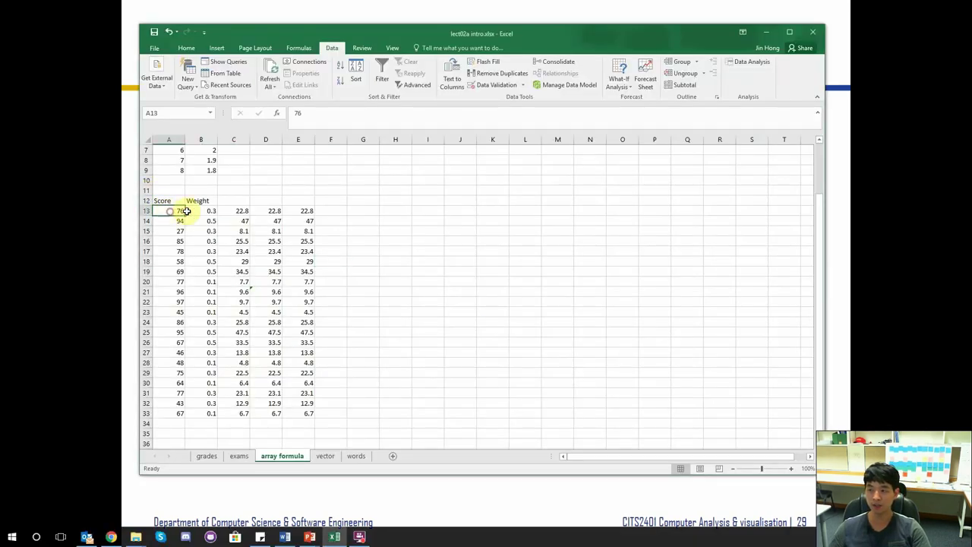
left_click(201, 211)
left_click(309, 211)
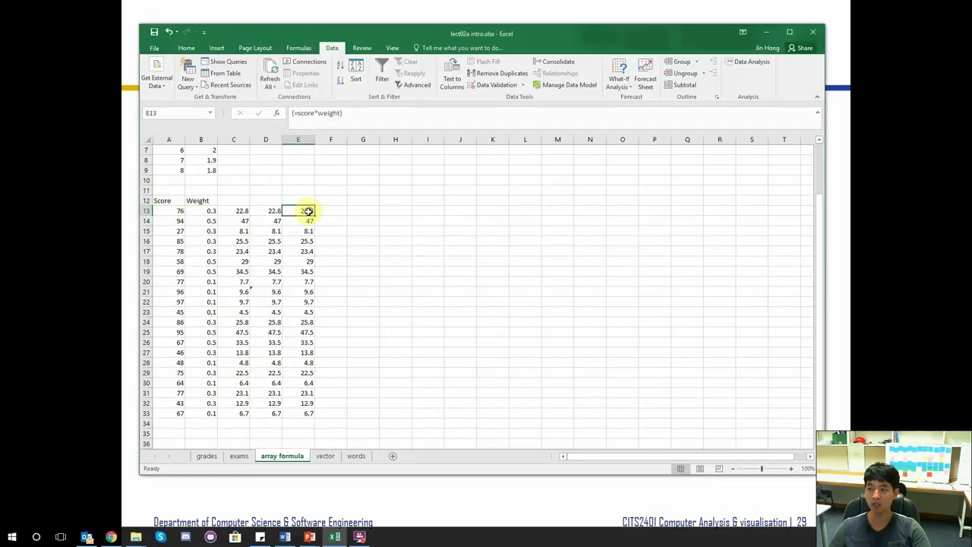
left_click(167, 219)
left_click(190, 220)
left_click(298, 220)
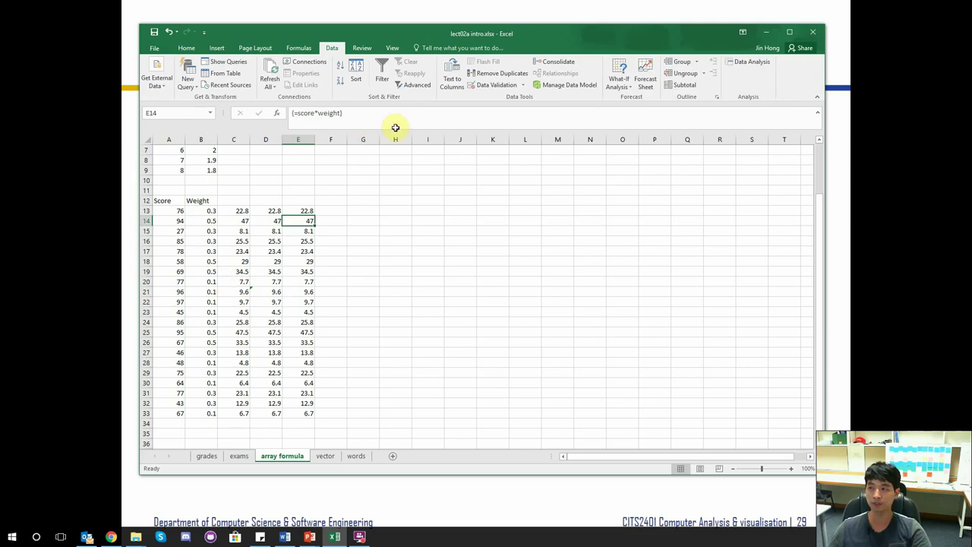
Step: Bring the workbook back over the slide and enter =average(score*weight) as an ordinary formula in F13
key("super+Down")
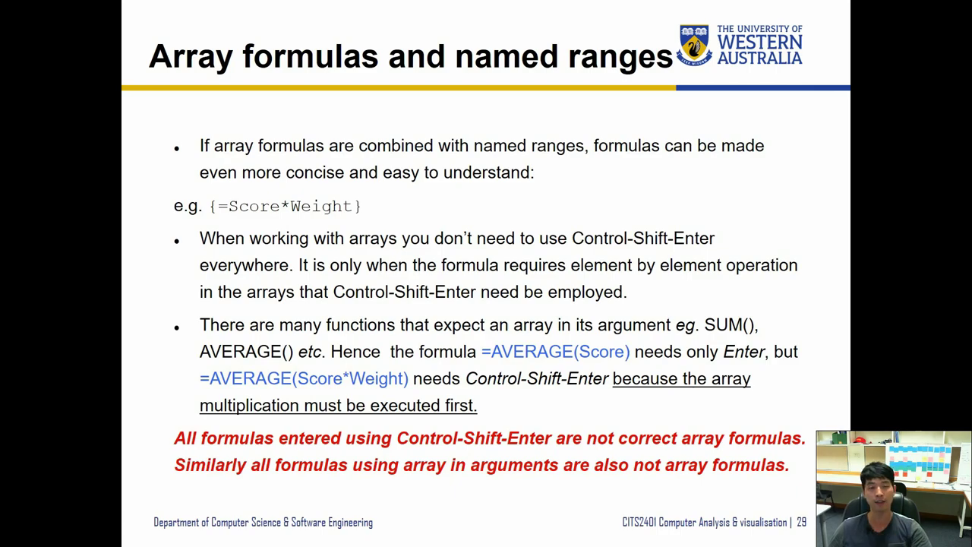
left_click_drag(259, 70, 459, 47)
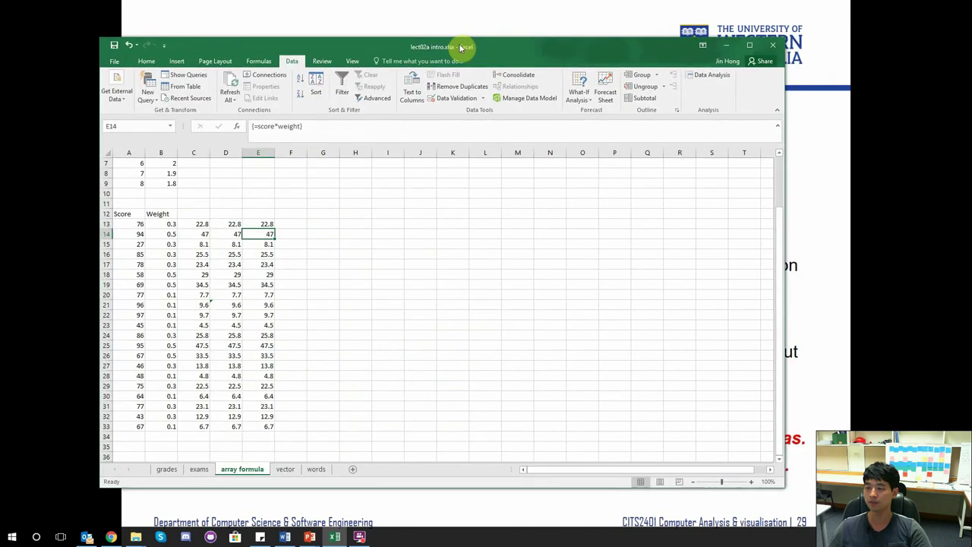
left_click(296, 225)
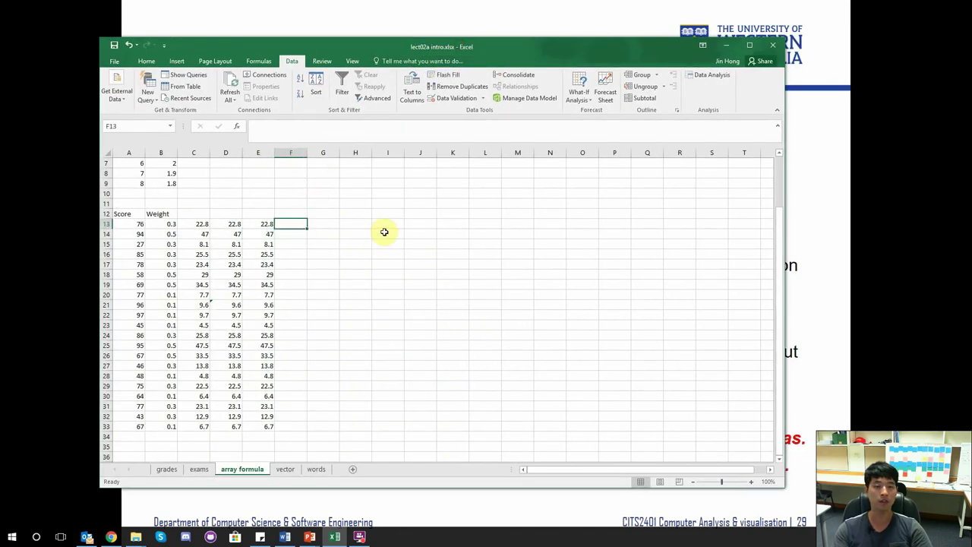
type("=average(")
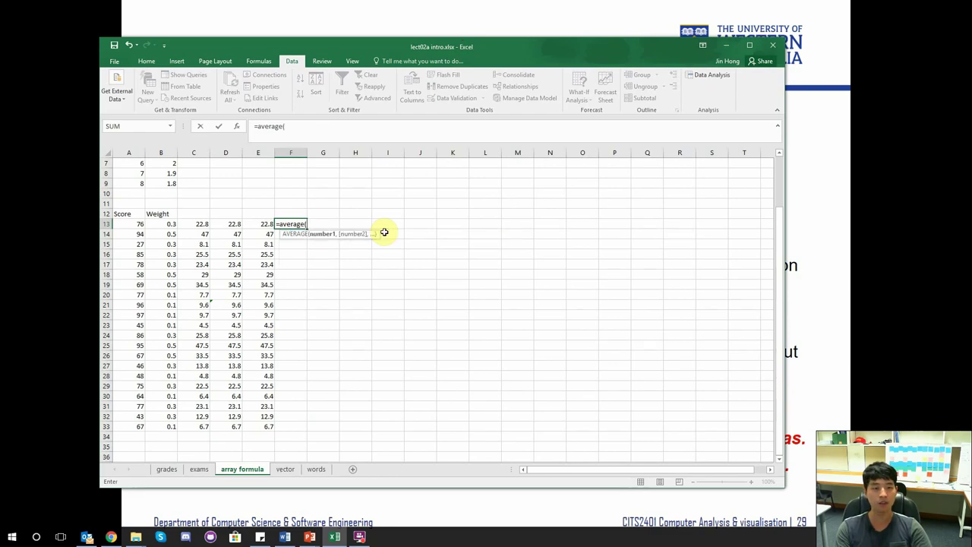
type("score*weig")
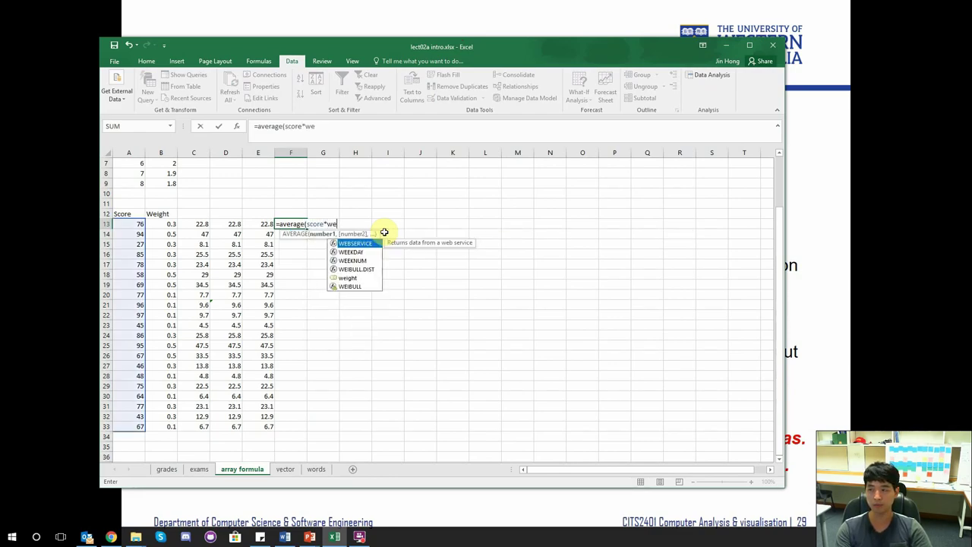
key("Tab")
type(")")
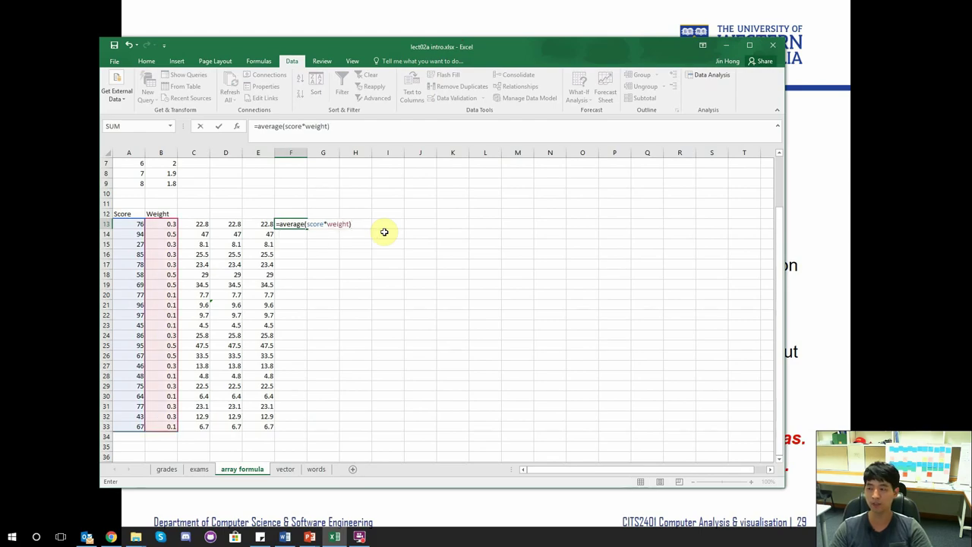
key("Return")
key("Up")
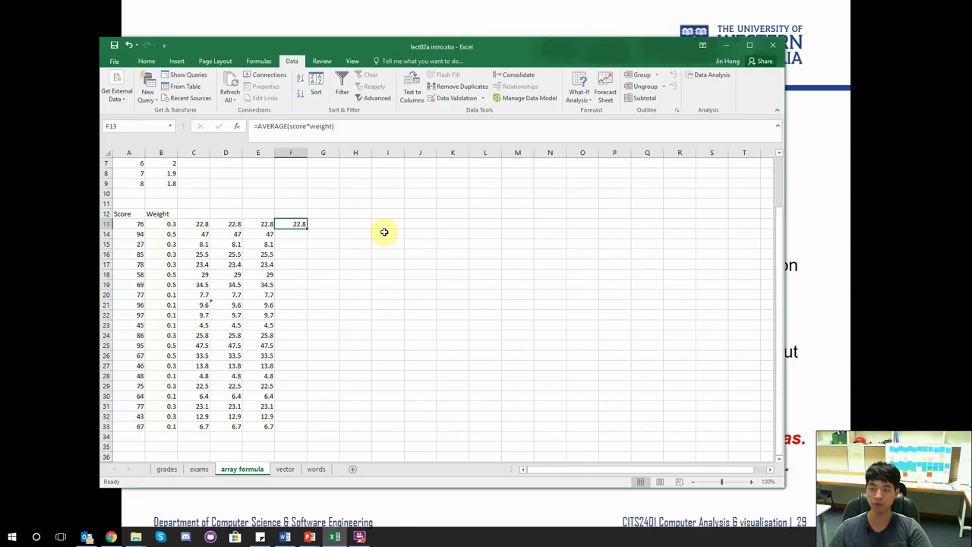
Step: Calculate the average of the column E products E13:E33 in E34 with the AVERAGE function
left_click(259, 437)
type("=average(")
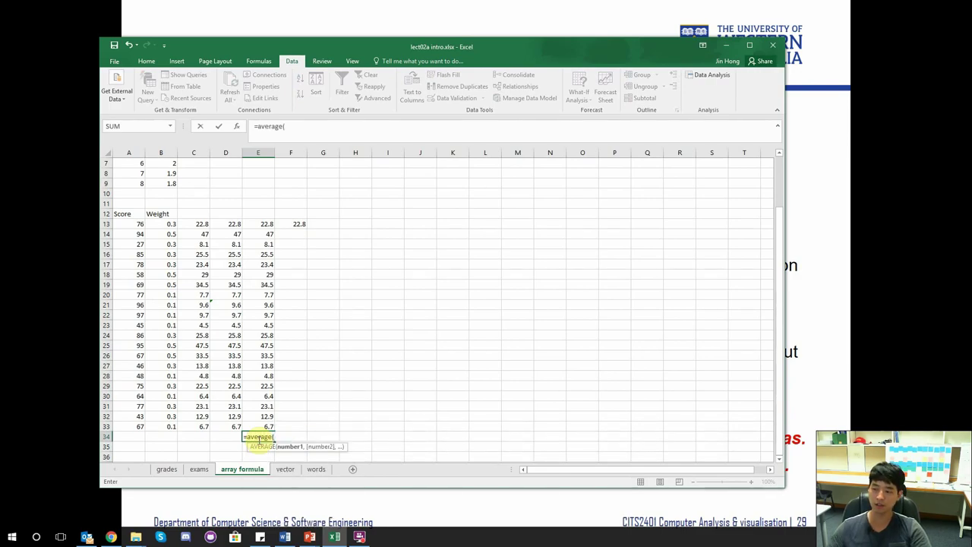
left_click_drag(258, 427, 259, 227)
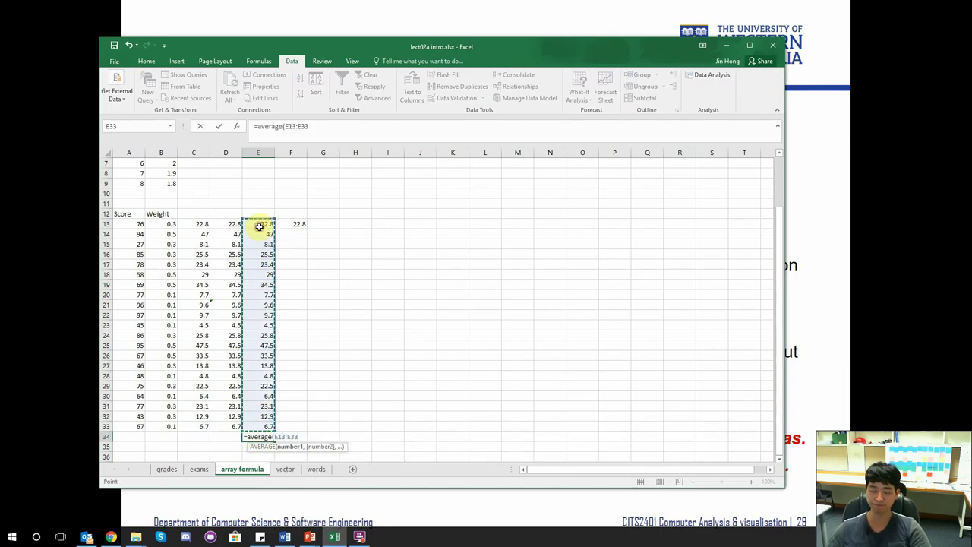
key("Return")
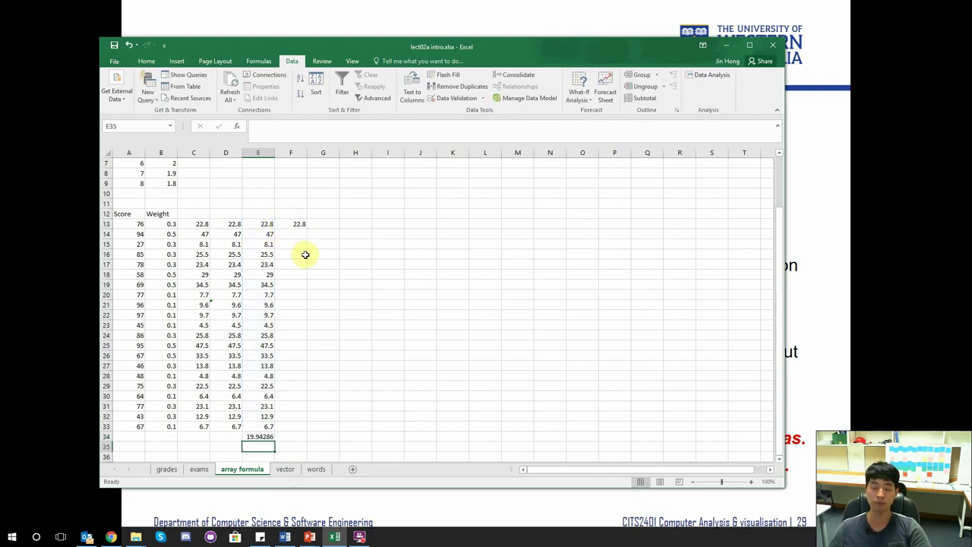
Step: Re-enter the AVERAGE(score*weight) formula in F13 as an array formula
left_click(292, 223)
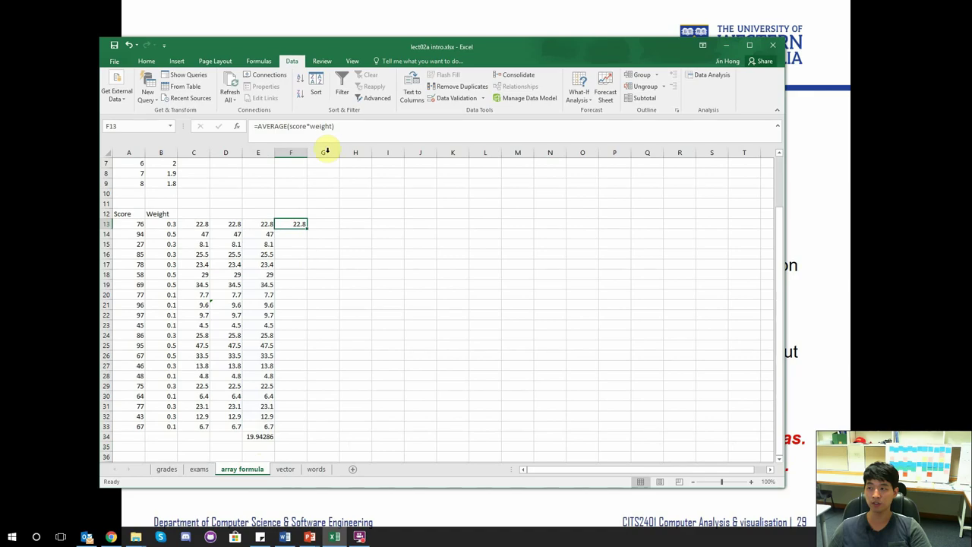
left_click(348, 130)
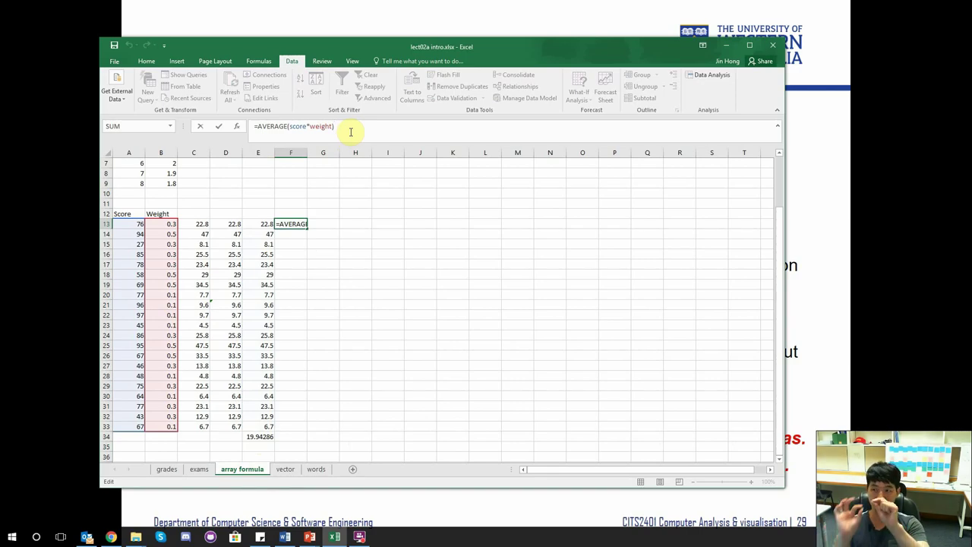
key("ctrl+shift+Return")
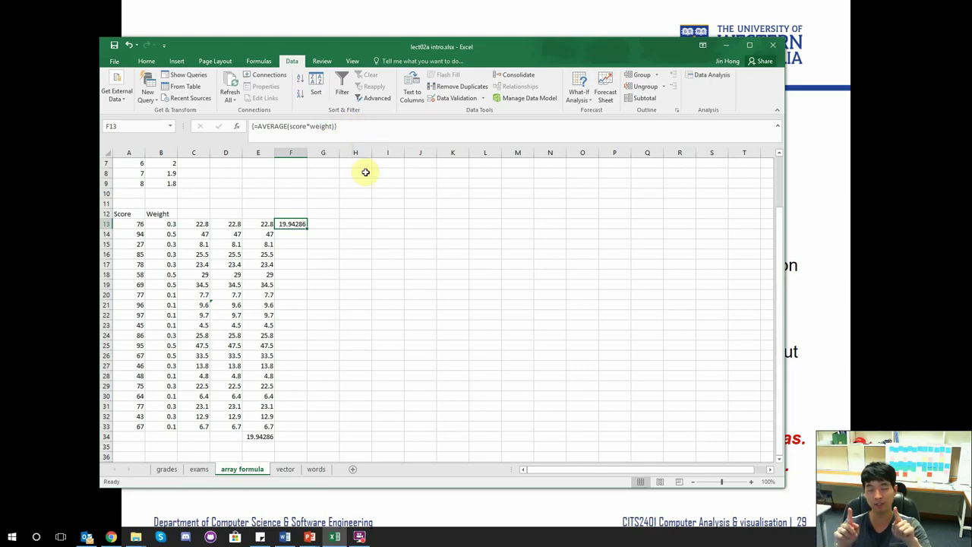
Step: Revert F13 to an ordinary formula and reapply it as an array formula, toggling with undo and redo to compare both versions
key("F2")
key("Return")
left_click(300, 224)
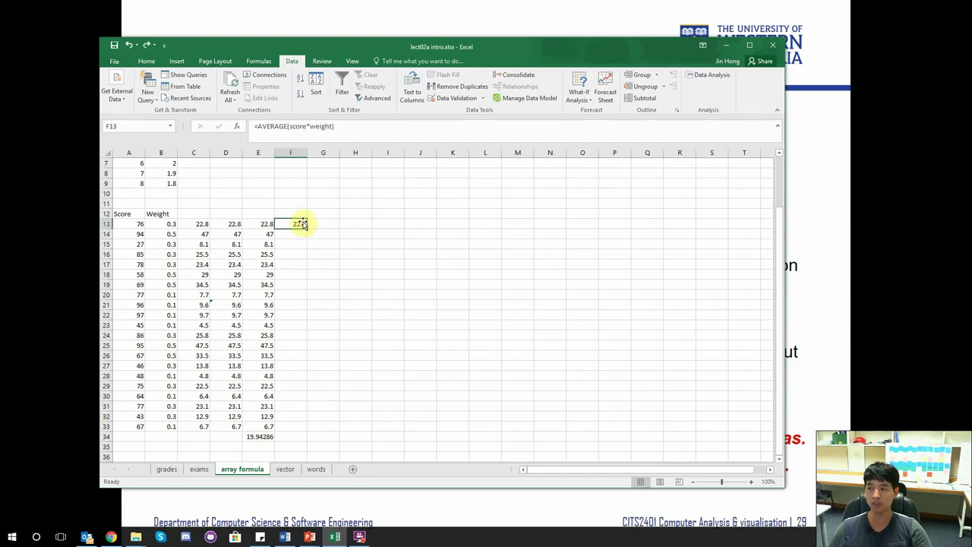
left_click(341, 126)
key("ctrl+shift+Return")
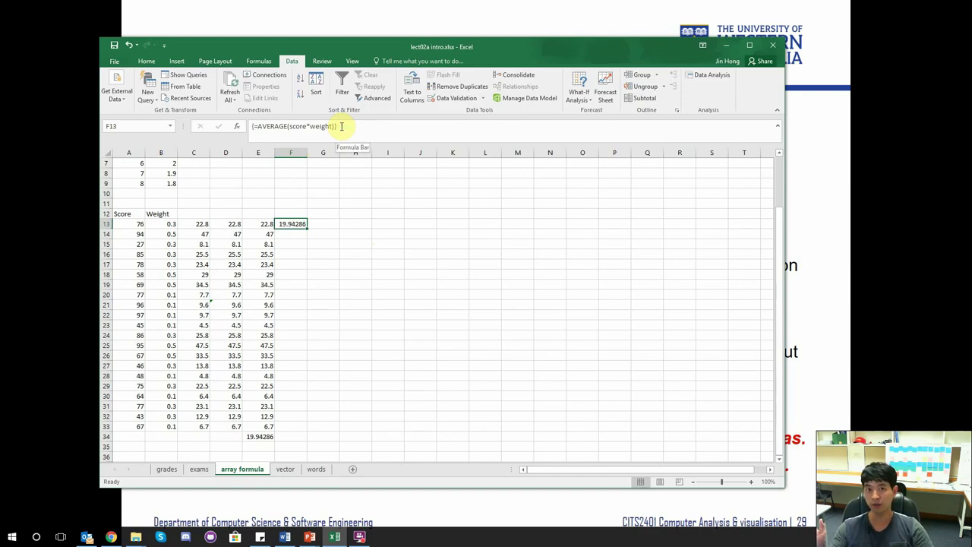
key("ctrl+z")
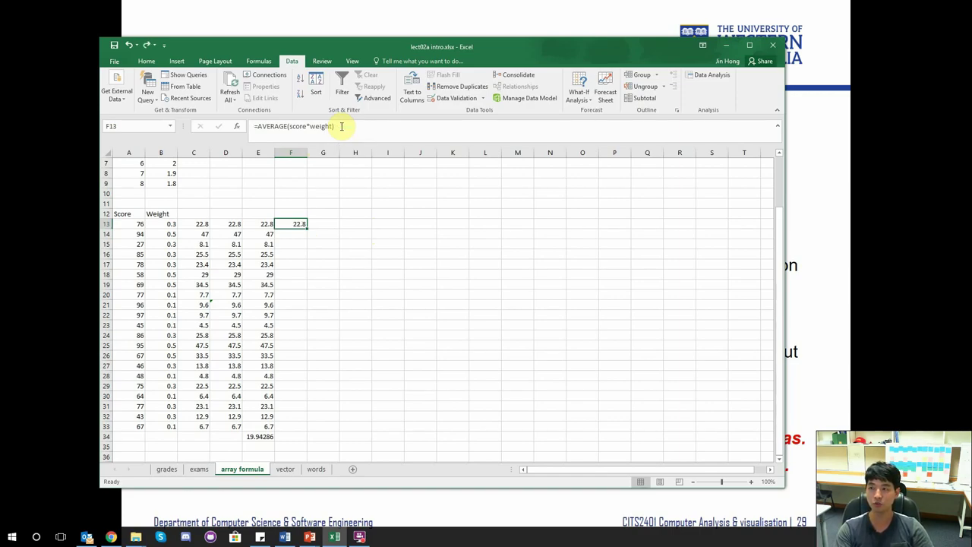
key("ctrl+y")
key("ctrl+z")
key("ctrl+y")
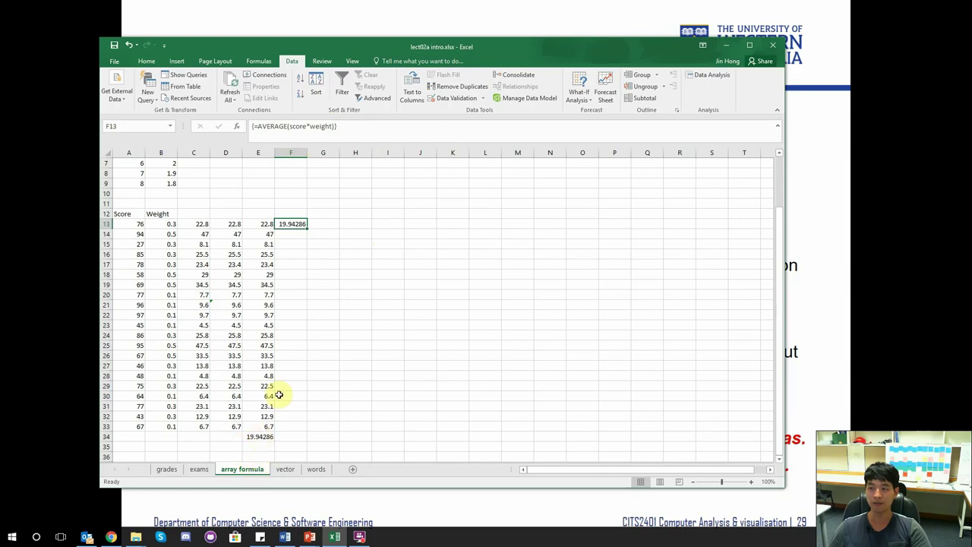
Step: Move the average array formula from F13 to F34, beside the column E average, and check it there
left_click(340, 225)
left_click(293, 226)
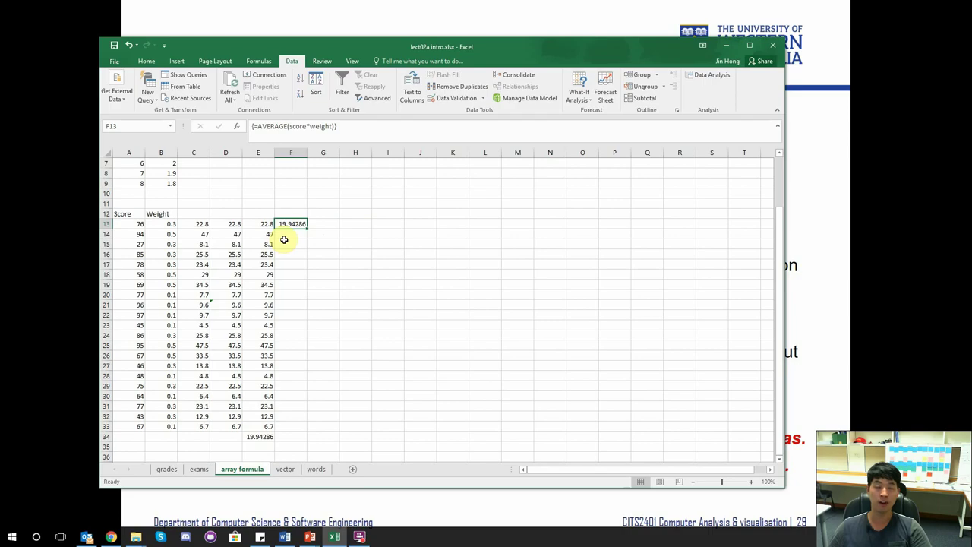
key("ctrl+x")
left_click(291, 436)
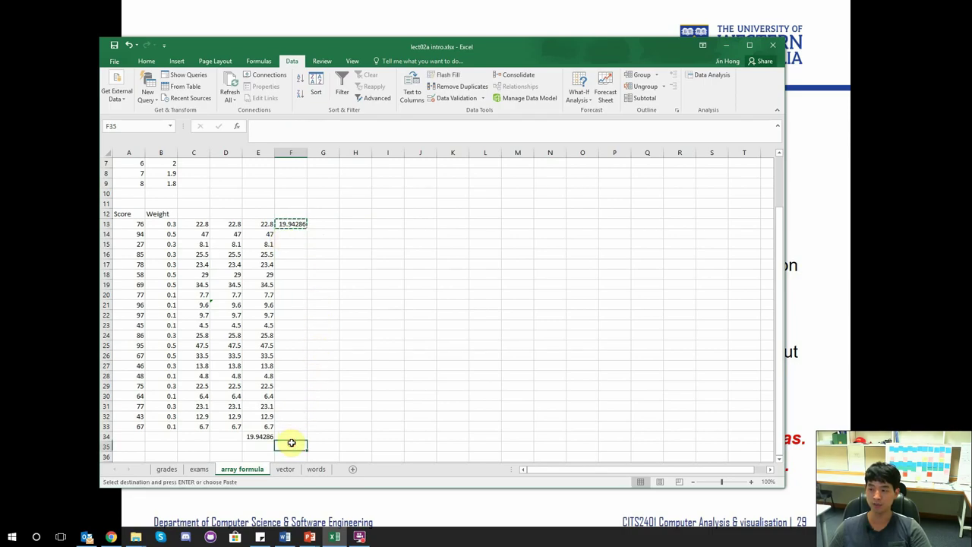
key("ctrl+v")
left_click(331, 438)
left_click(289, 435)
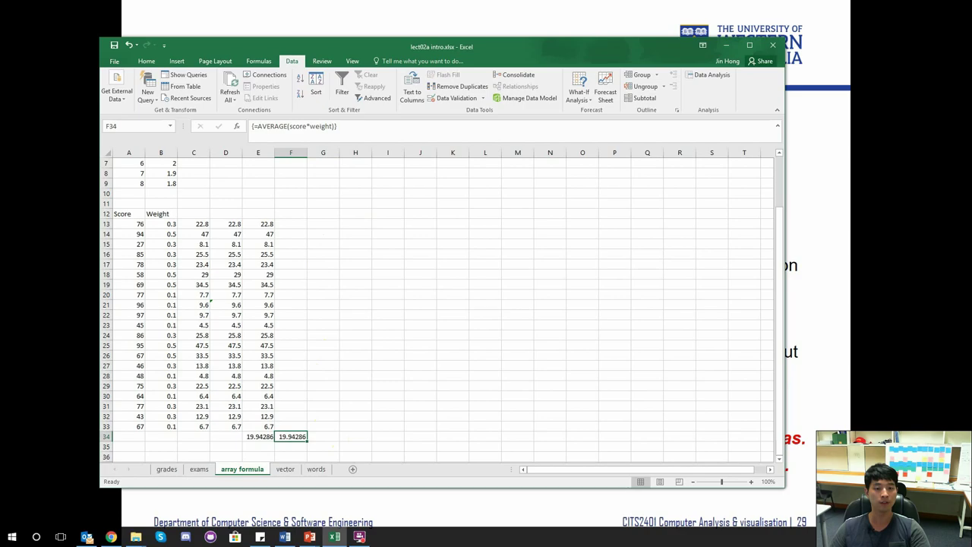
Step: Switch to the presentation and advance to the slide "Array formula examples (1)"
left_click(579, 13)
key("Page_Down")
key("Page_Down")
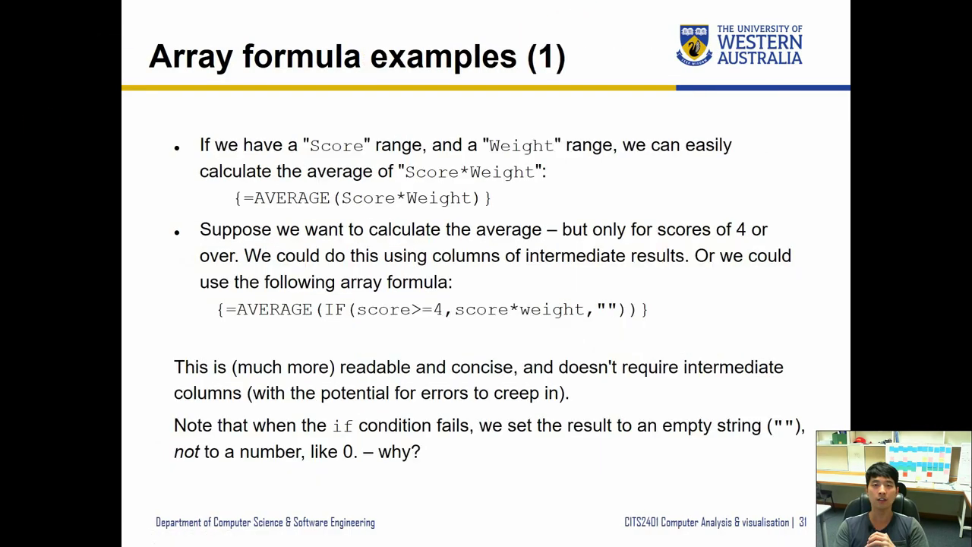
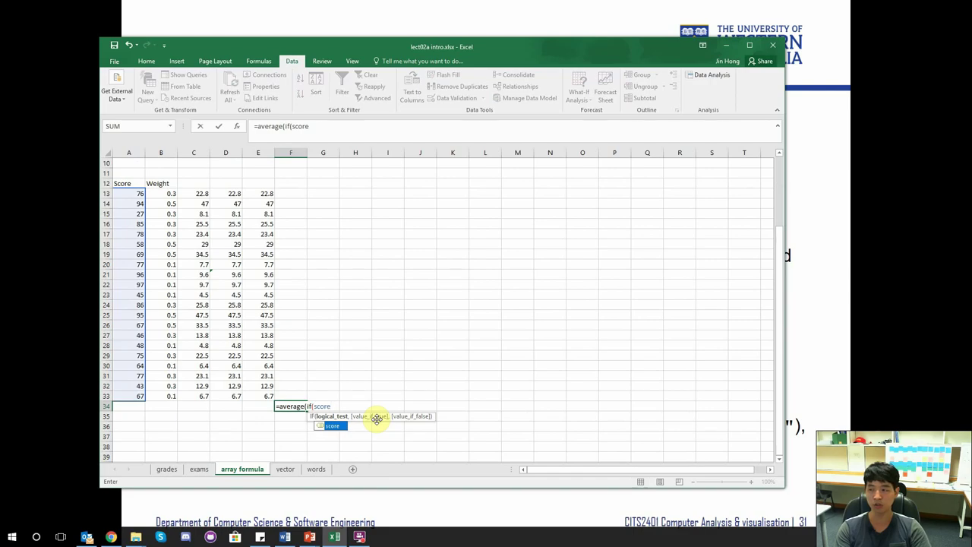
Step: Enter =average(if(score>=4,score*weight,"")) as an array formula in F34
type(">=4,")
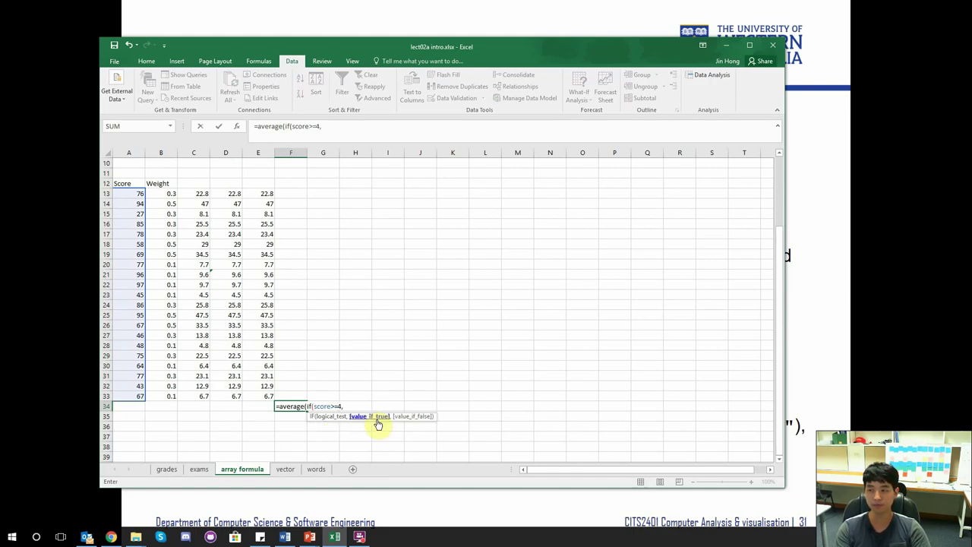
type("score")
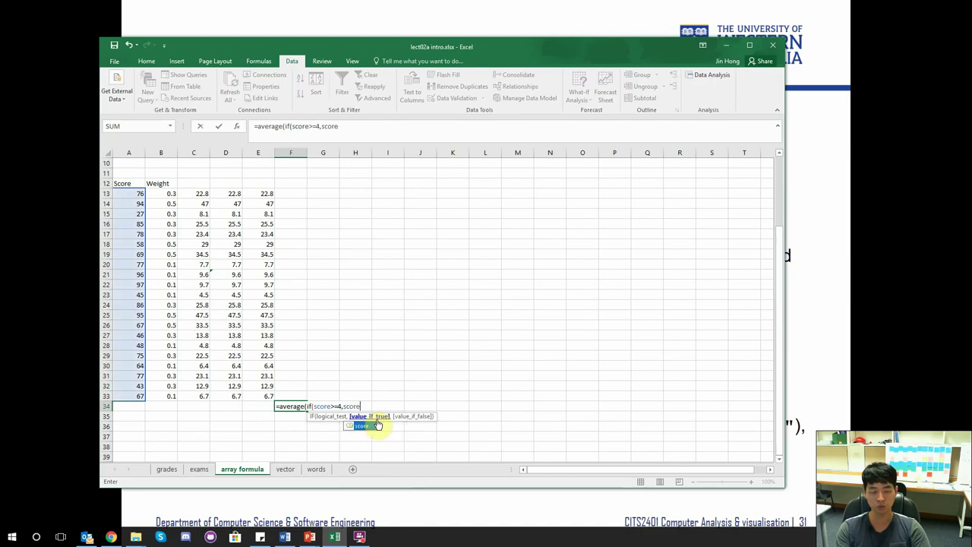
type("*weig")
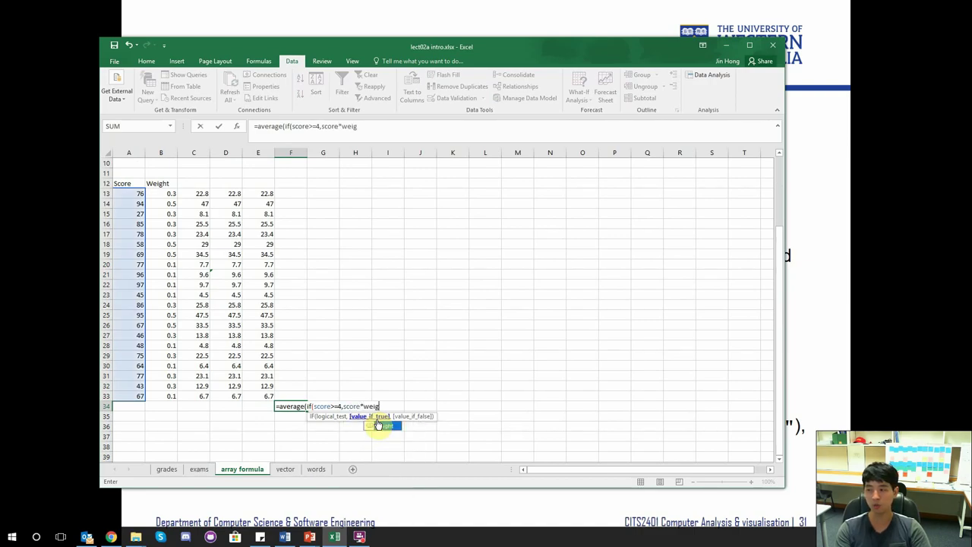
key("Tab")
type(",\"\"))")
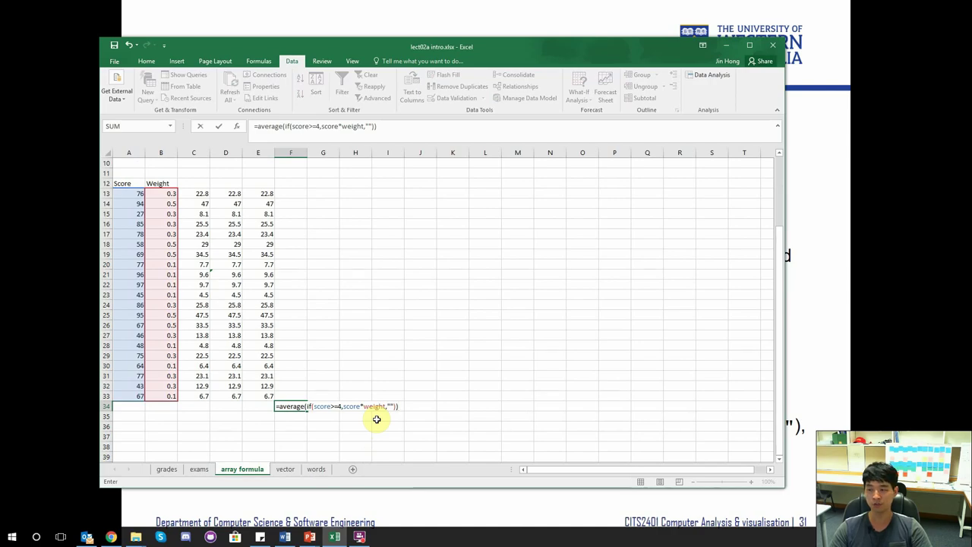
key("ctrl+shift+Return")
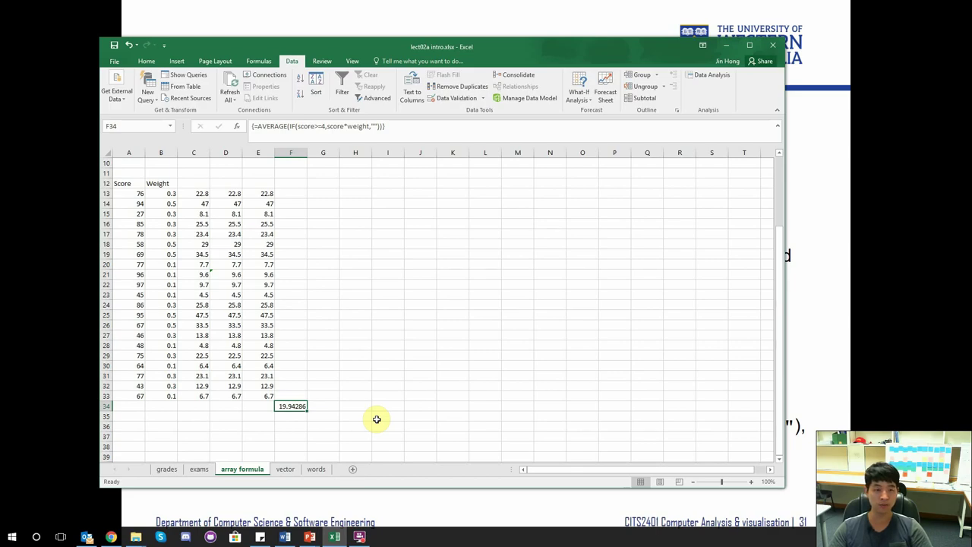
Step: Enter =AVERAGE(E13:E33) in E34 as an ordinary formula beside the conditional average
left_click_drag(142, 193, 133, 395)
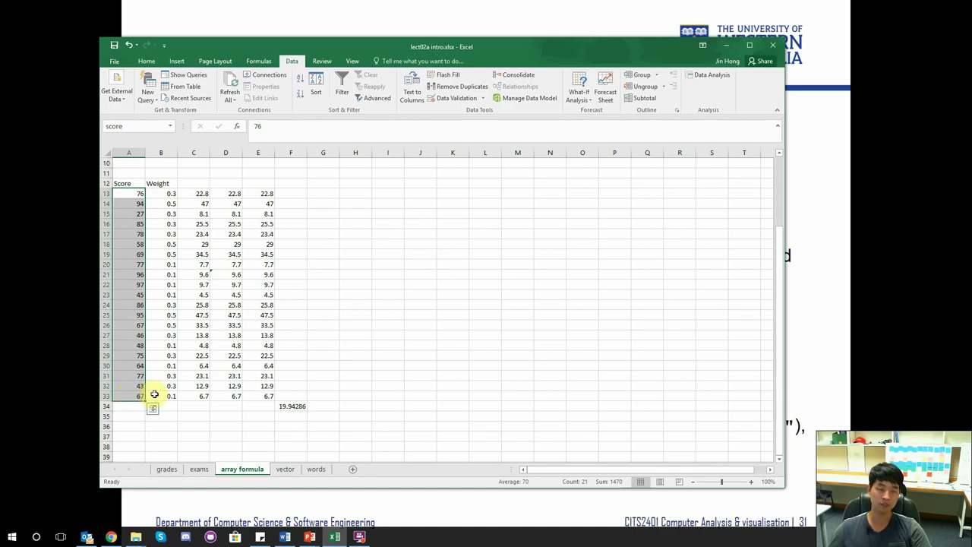
left_click(261, 406)
type("=average(")
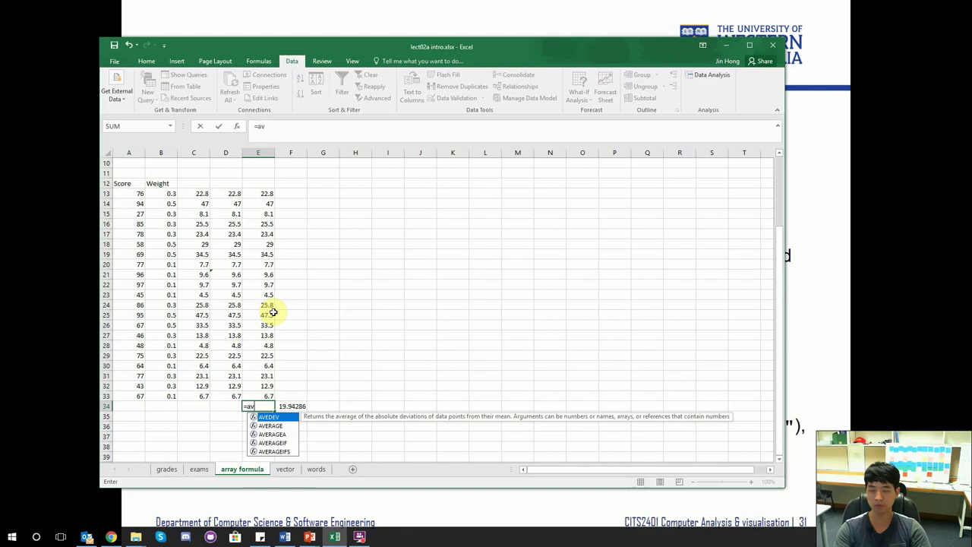
left_click_drag(263, 193, 260, 400)
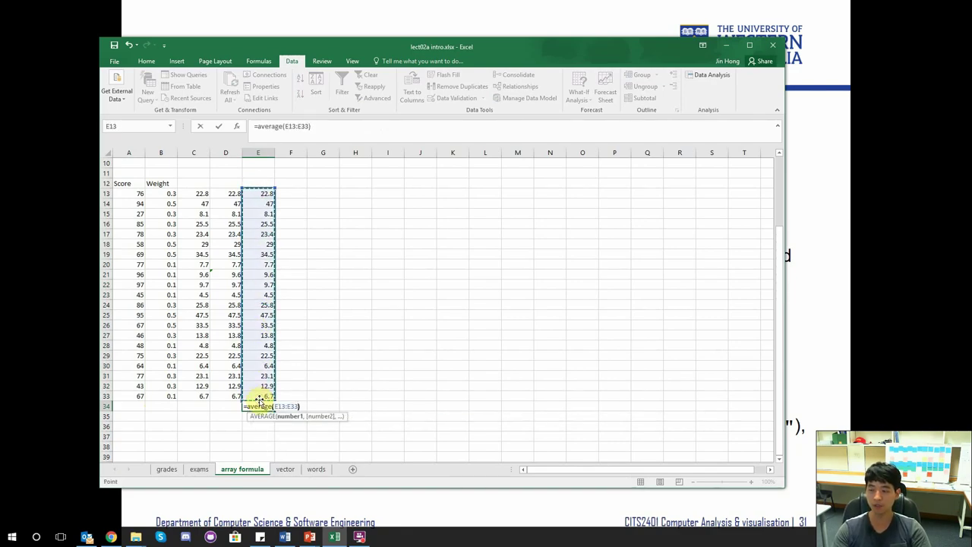
key("Return")
Step: Replace the scores in A14 through A18 with 1, 2, 3, 4 and 5
left_click(128, 205)
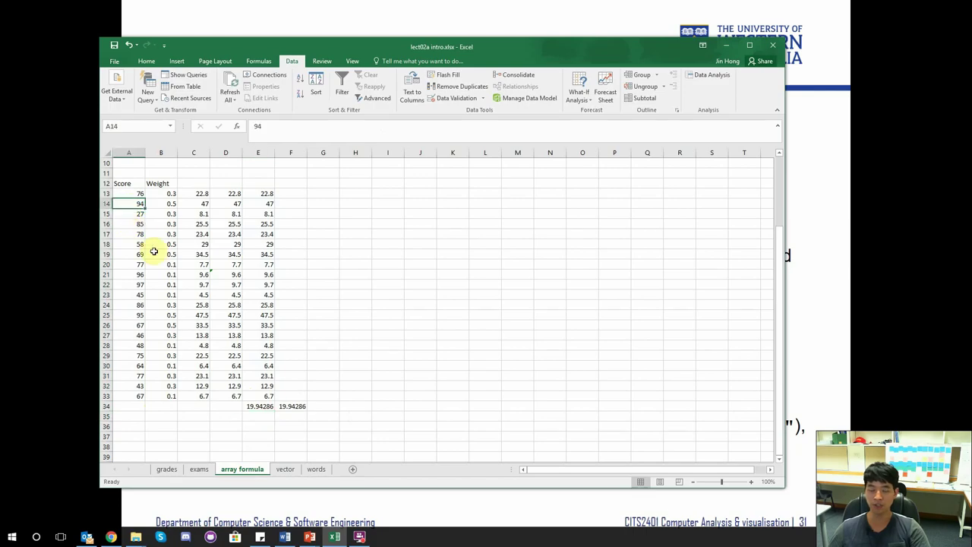
type("1")
key("Return")
type("2")
key("Return")
type("3")
key("Return")
type("4")
key("Return")
type("5")
key("Return")
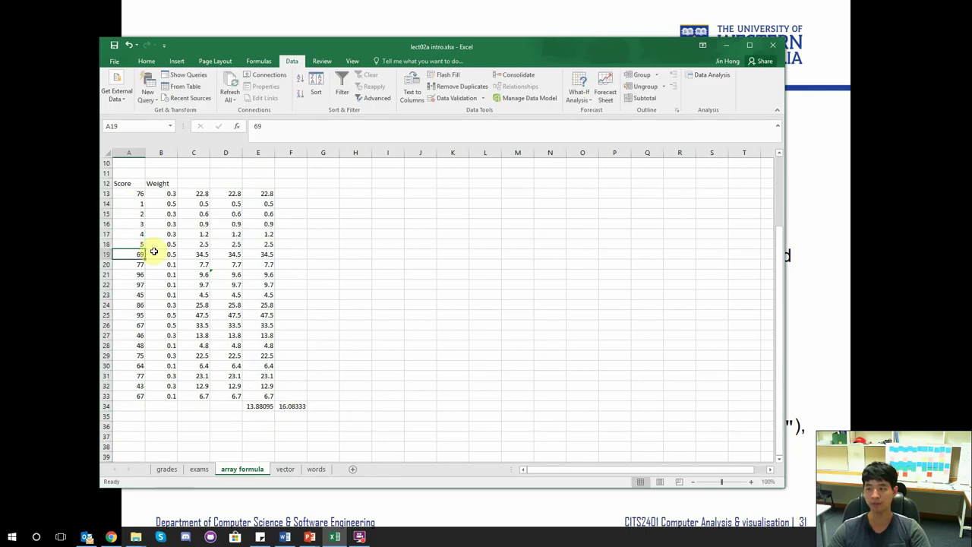
Step: Compare the plain average in E34 with the conditional average in F34, examining the rows with scores below 4
left_click(256, 406)
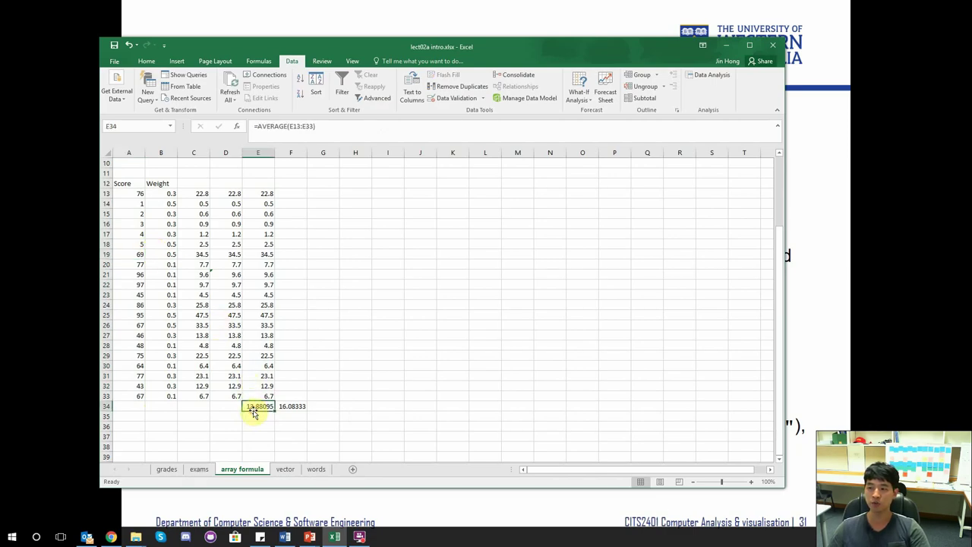
left_click_drag(132, 195, 135, 223)
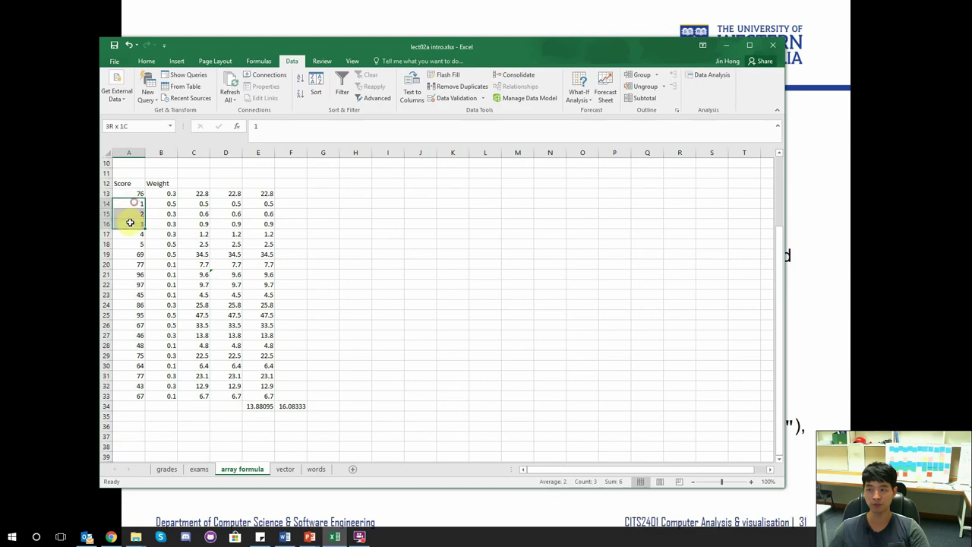
left_click(259, 406)
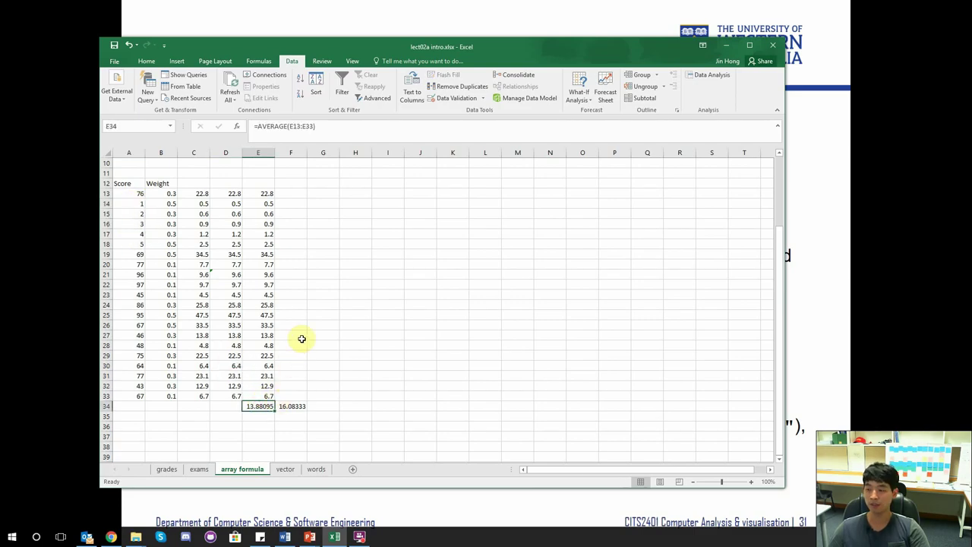
left_click(293, 405)
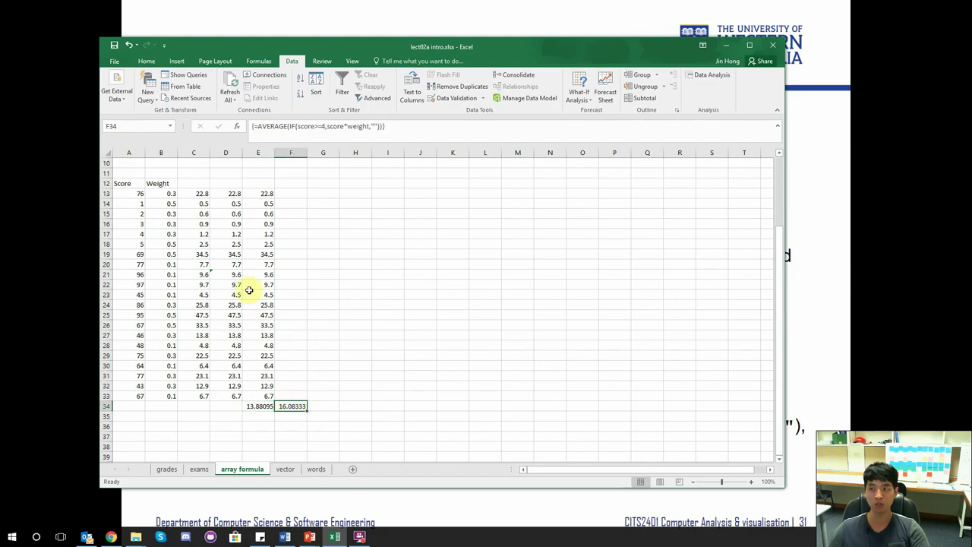
left_click_drag(129, 203, 256, 223)
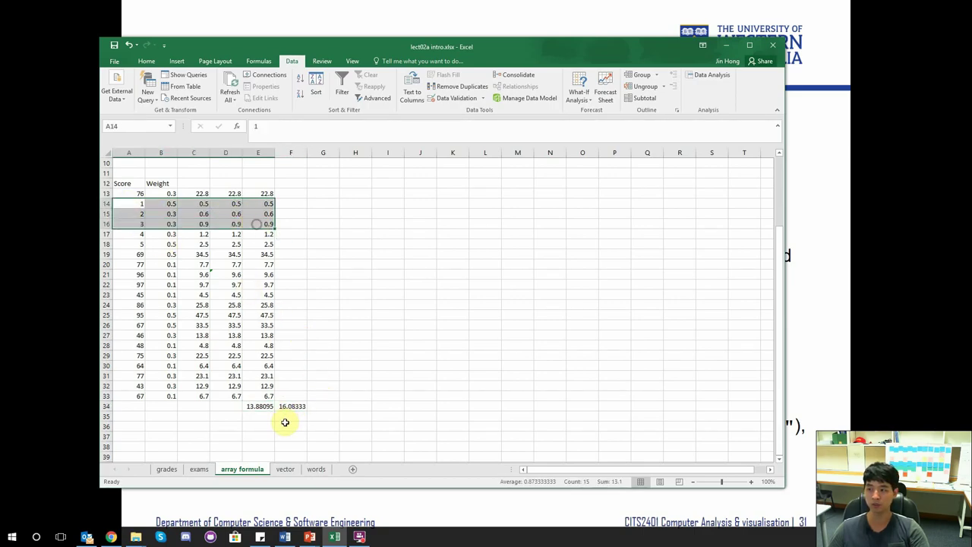
left_click(290, 406)
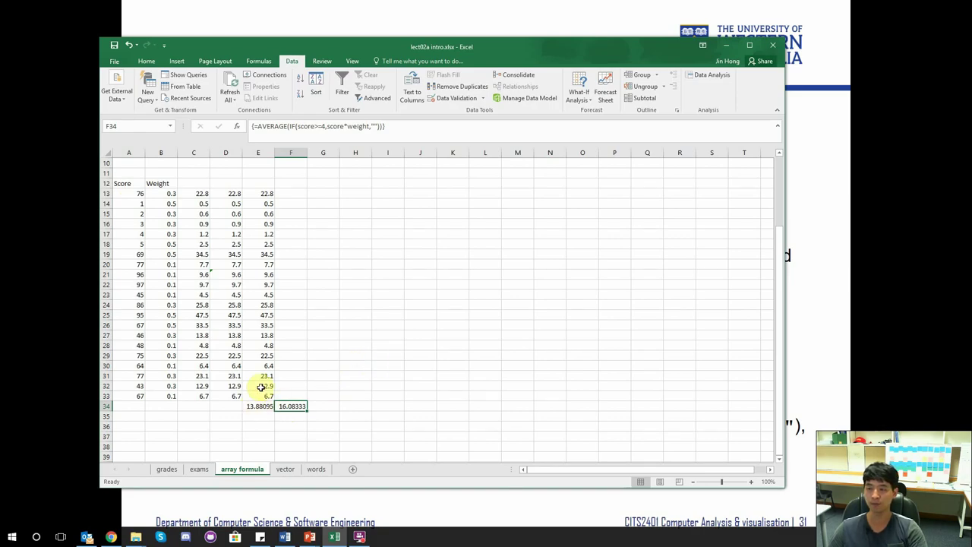
left_click(316, 281)
Step: Consult the "Array formula examples (1)" slide in the presentation and re-examine the average formulas in E34 and F34
key("alt+Tab")
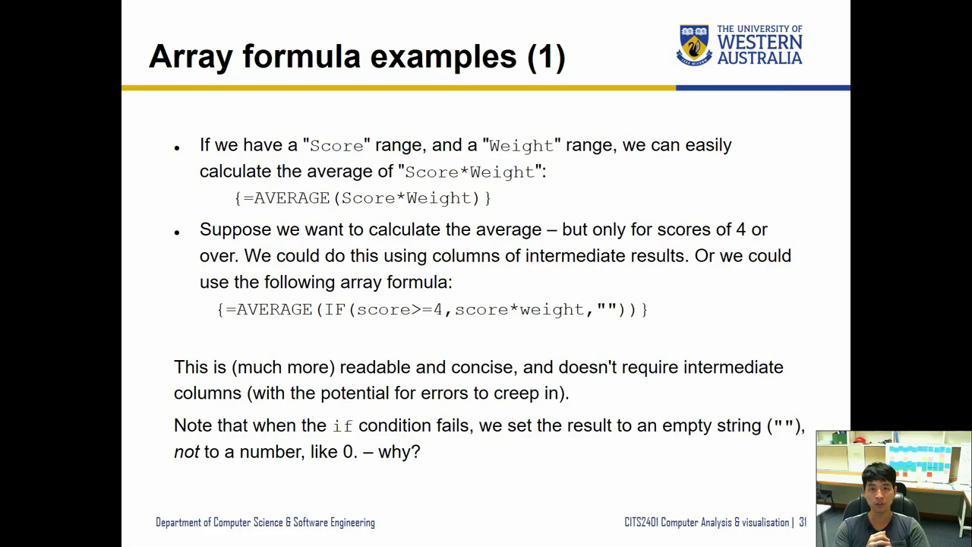
key("alt+Tab")
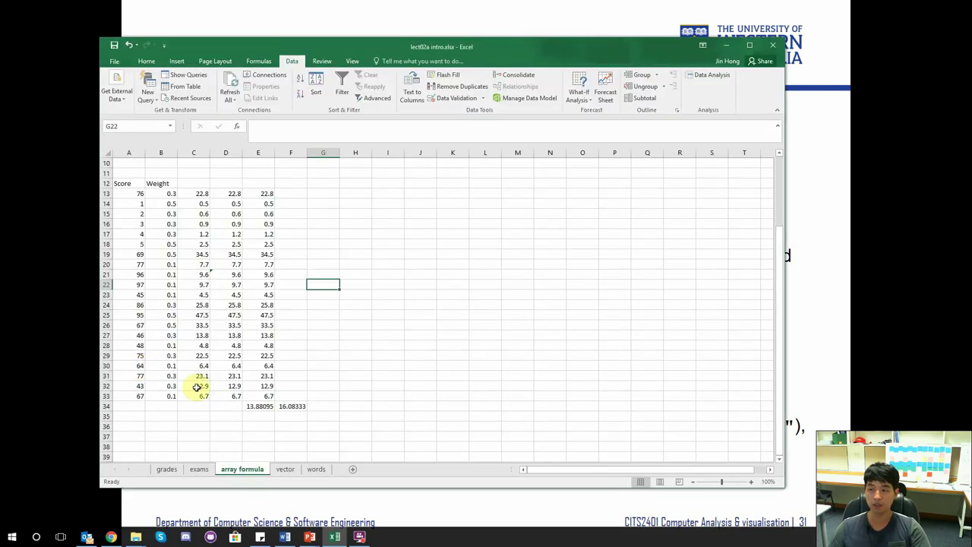
left_click(288, 406)
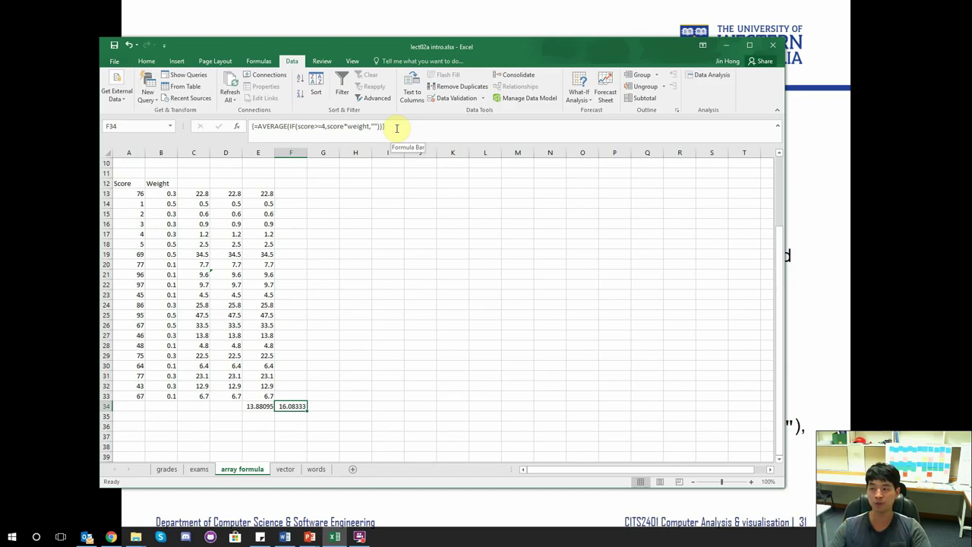
left_click(257, 406)
left_click(289, 405)
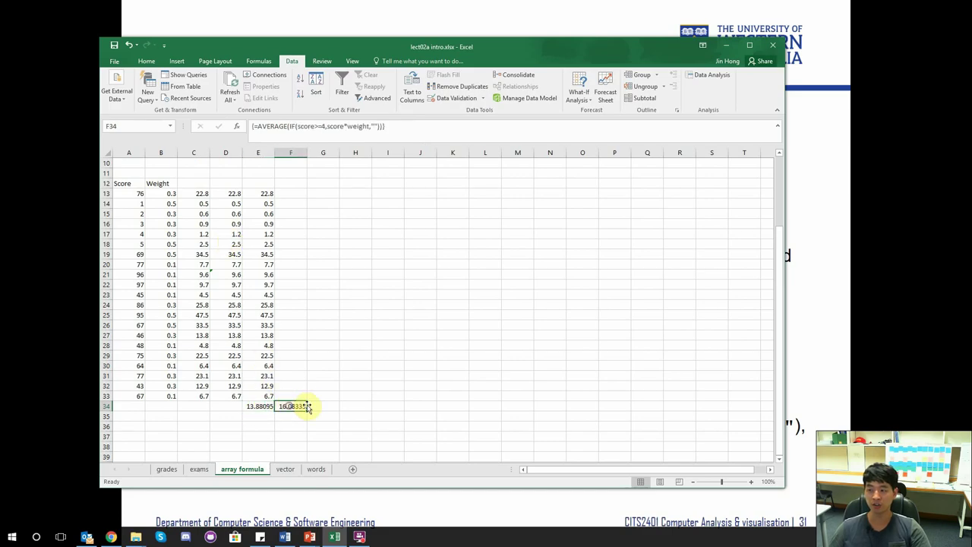
left_click(290, 197)
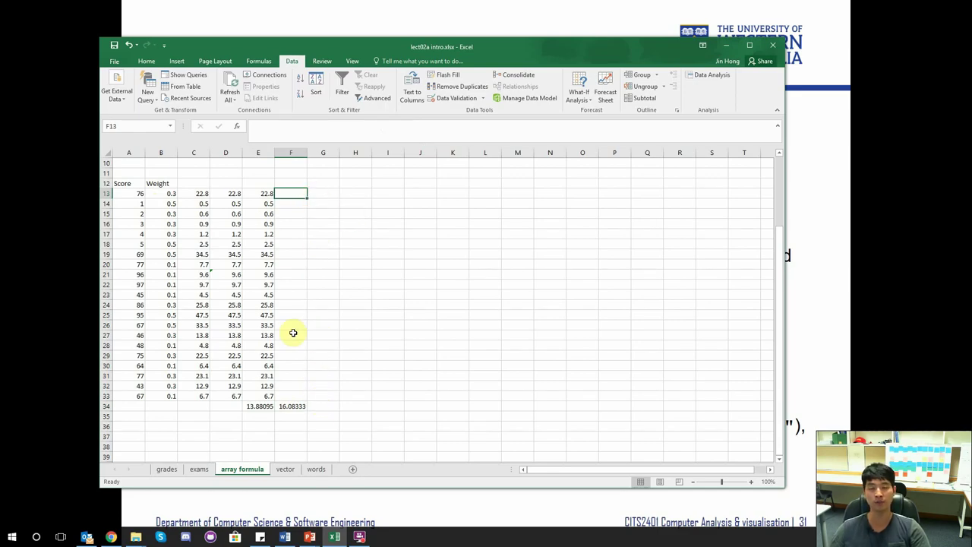
key("alt+Tab")
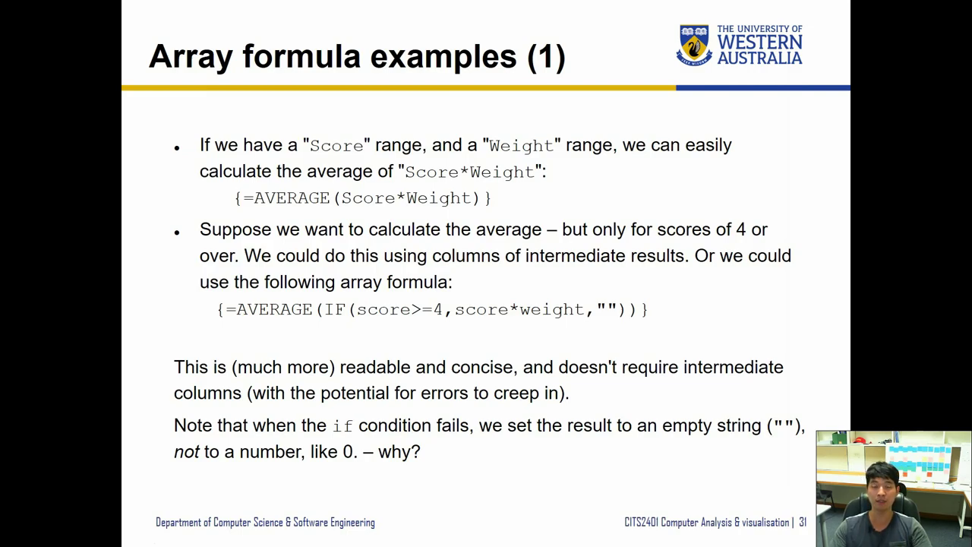
key("alt+Tab")
Step: Replace the empty string in F34's IF with 0 and re-enter it as an array formula
left_click(291, 405)
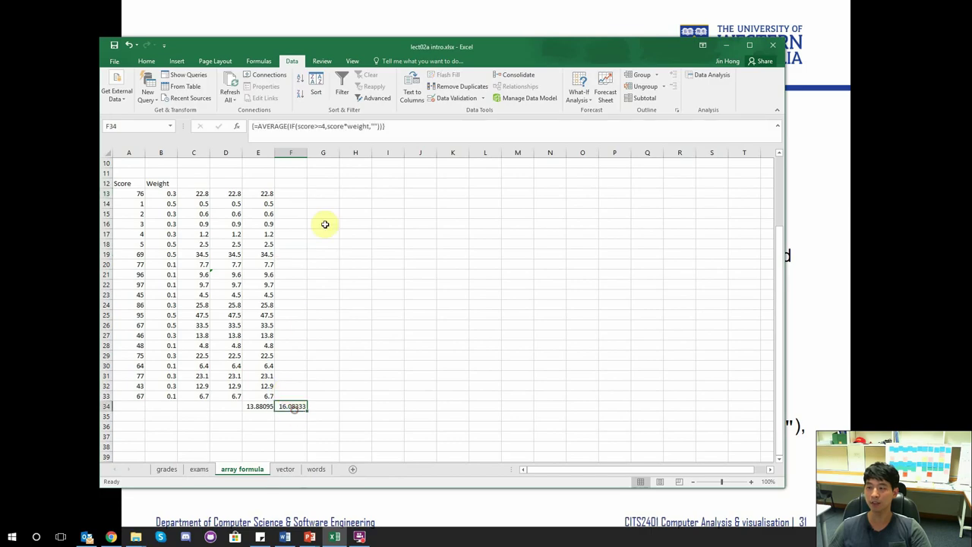
left_click(372, 126)
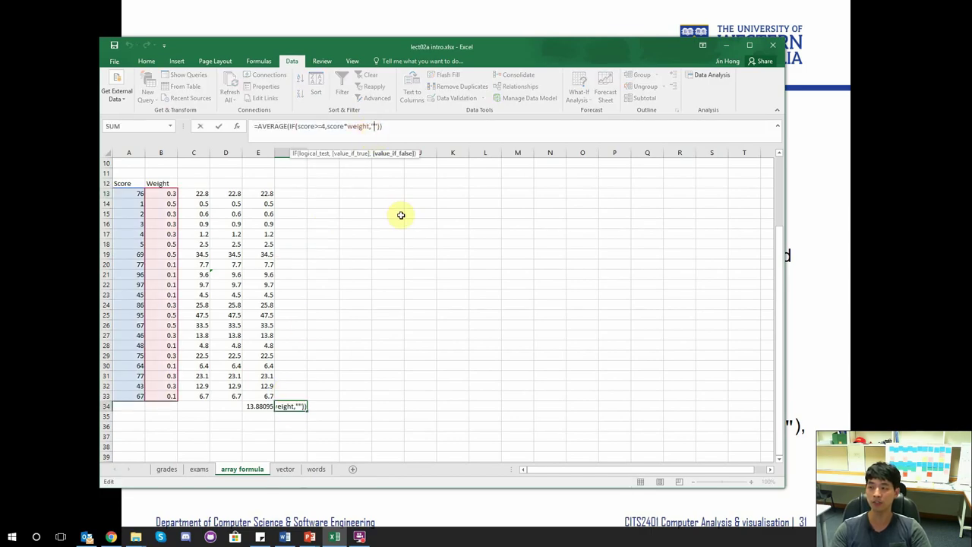
key("BackSpace")
key("BackSpace")
type("0")
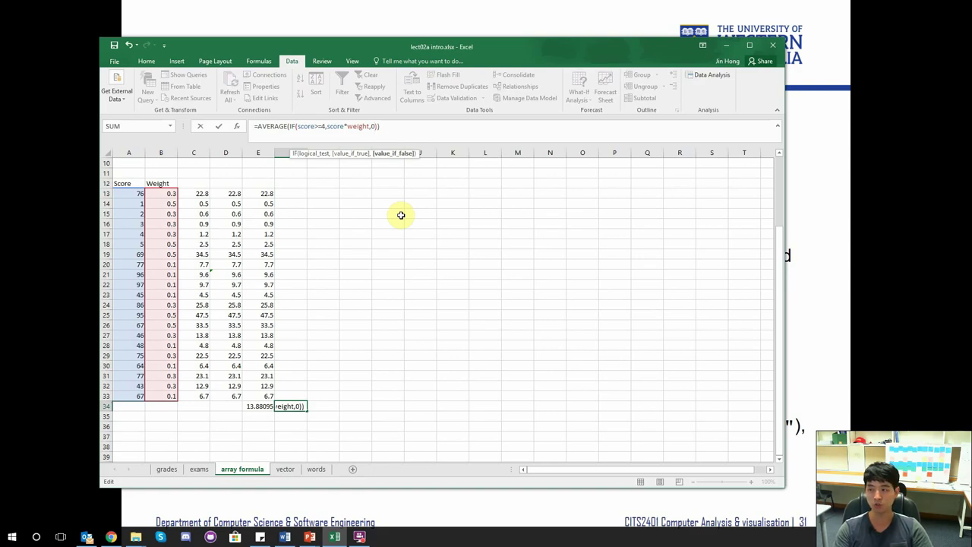
key("ctrl+shift+Return")
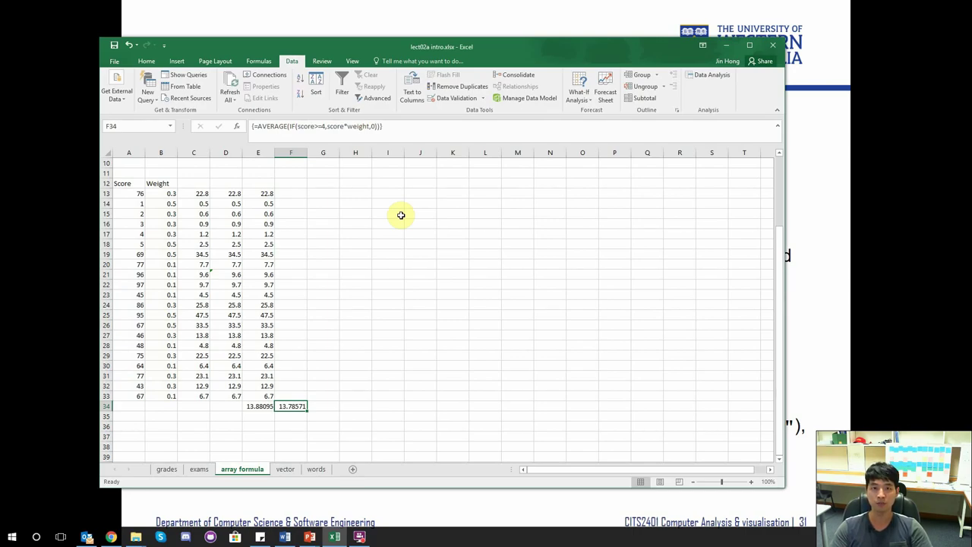
Step: Switch to the presentation, reveal the slide's note about setting the result to 0, and return to Excel
key("alt+Tab")
key("Right")
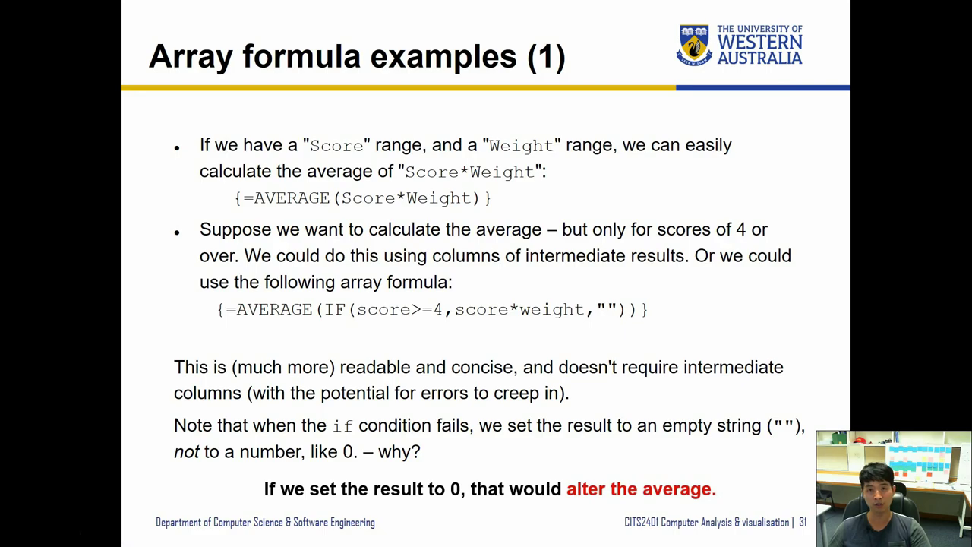
key("alt+Tab")
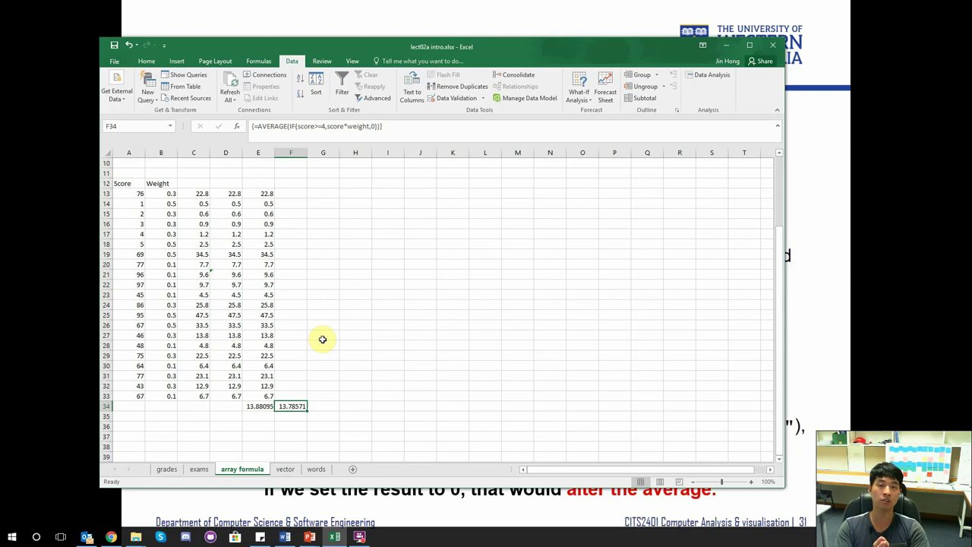
Step: Change the false result in F34's IF back to "" and re-enter it as an array formula
left_click(372, 126)
key("BackSpace")
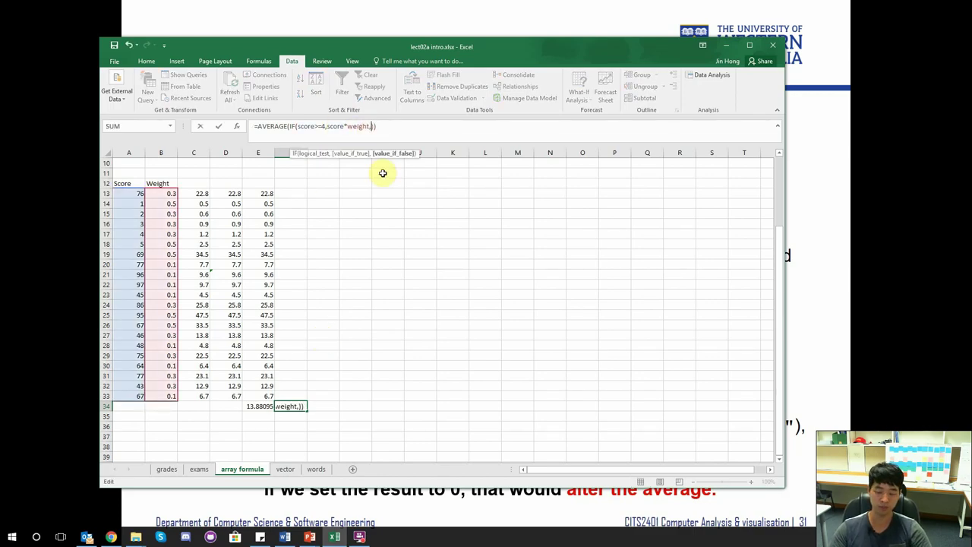
type("\"\"")
key("ctrl+shift+Return")
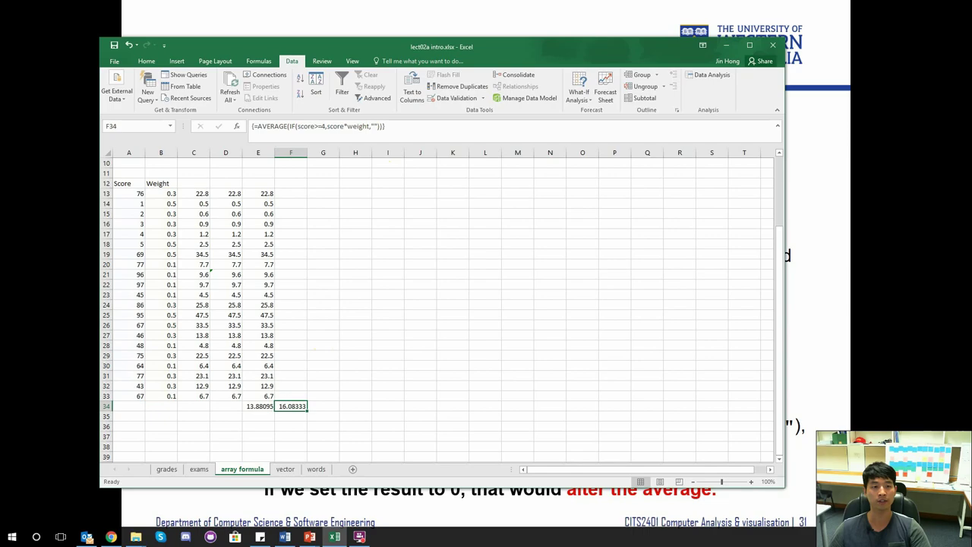
Step: Switch to the presentation and advance to the slide "Array formula examples (2)"
key("alt+Tab")
key("Right")
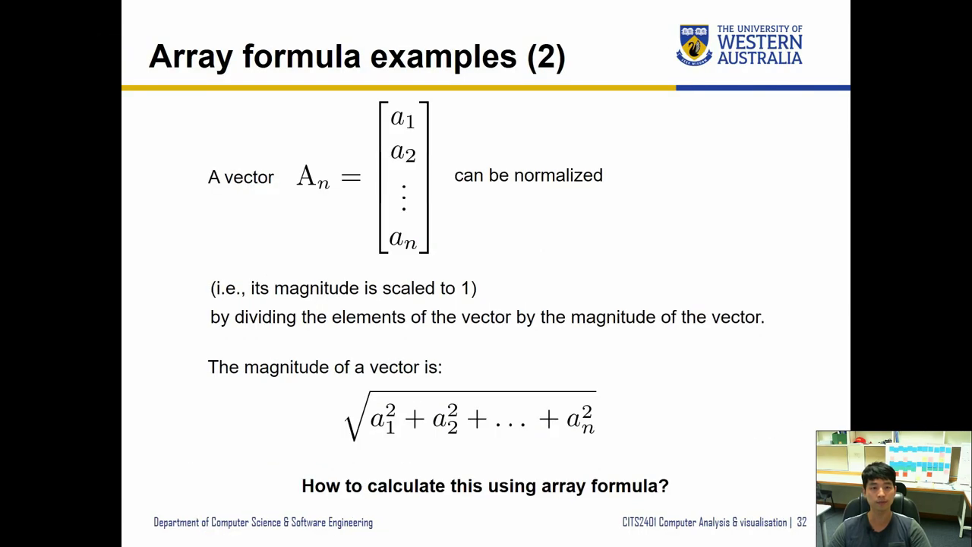